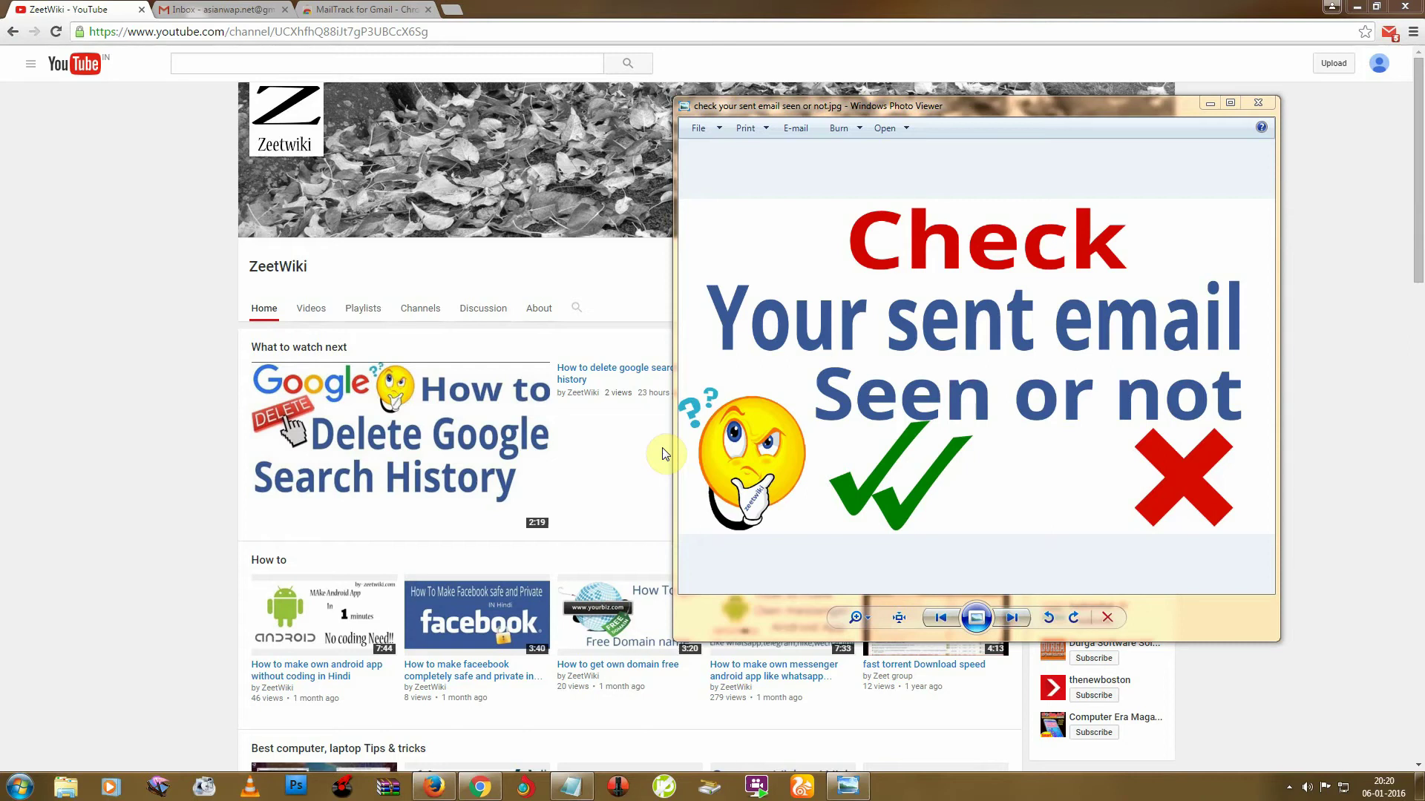
# Copy the MailTrack Chrome Web Store link from the sfsf.txt notes in Notepad
pyautogui.click(568, 786)
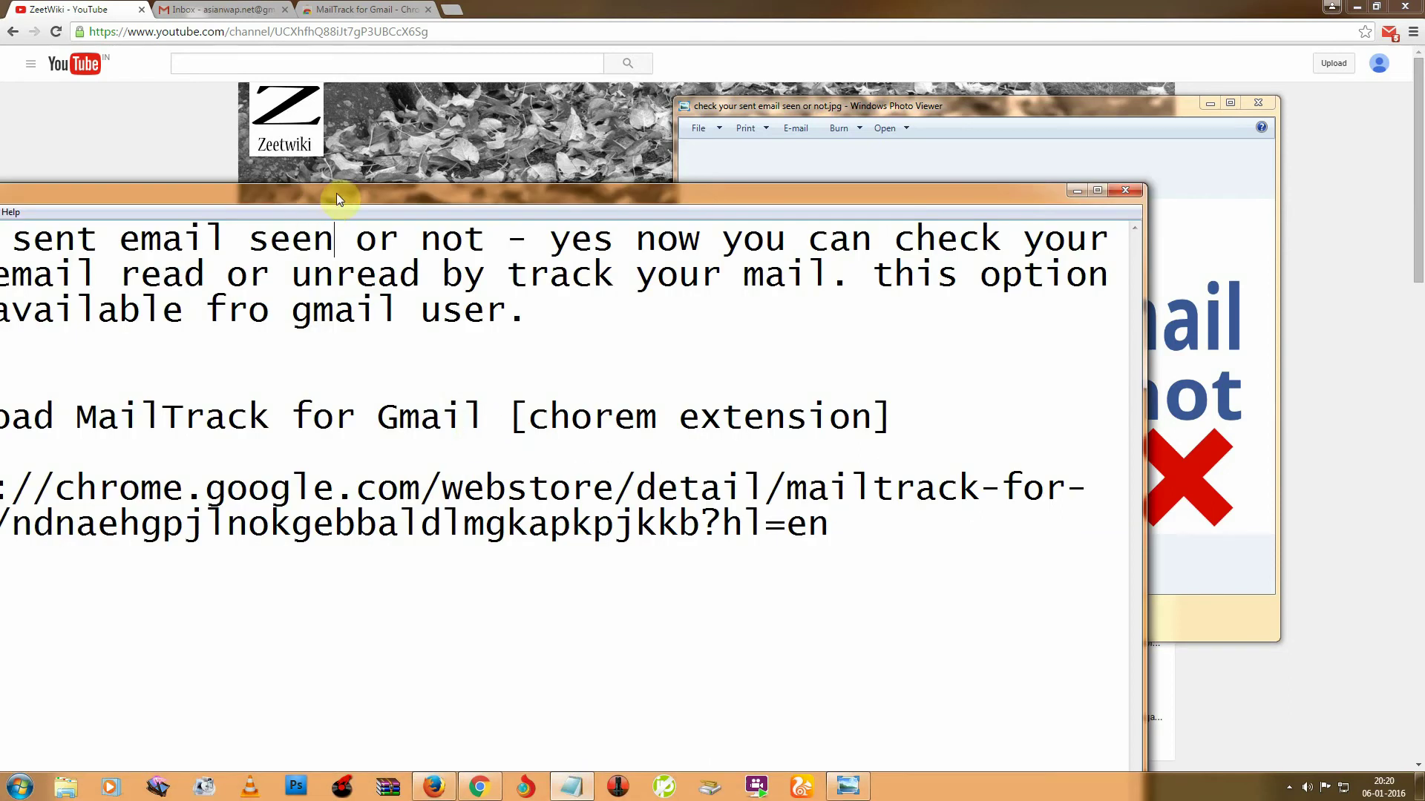
pyautogui.moveTo(405, 189); pyautogui.dragTo(530, 59)
pyautogui.moveTo(1013, 402); pyautogui.dragTo(74, 365)
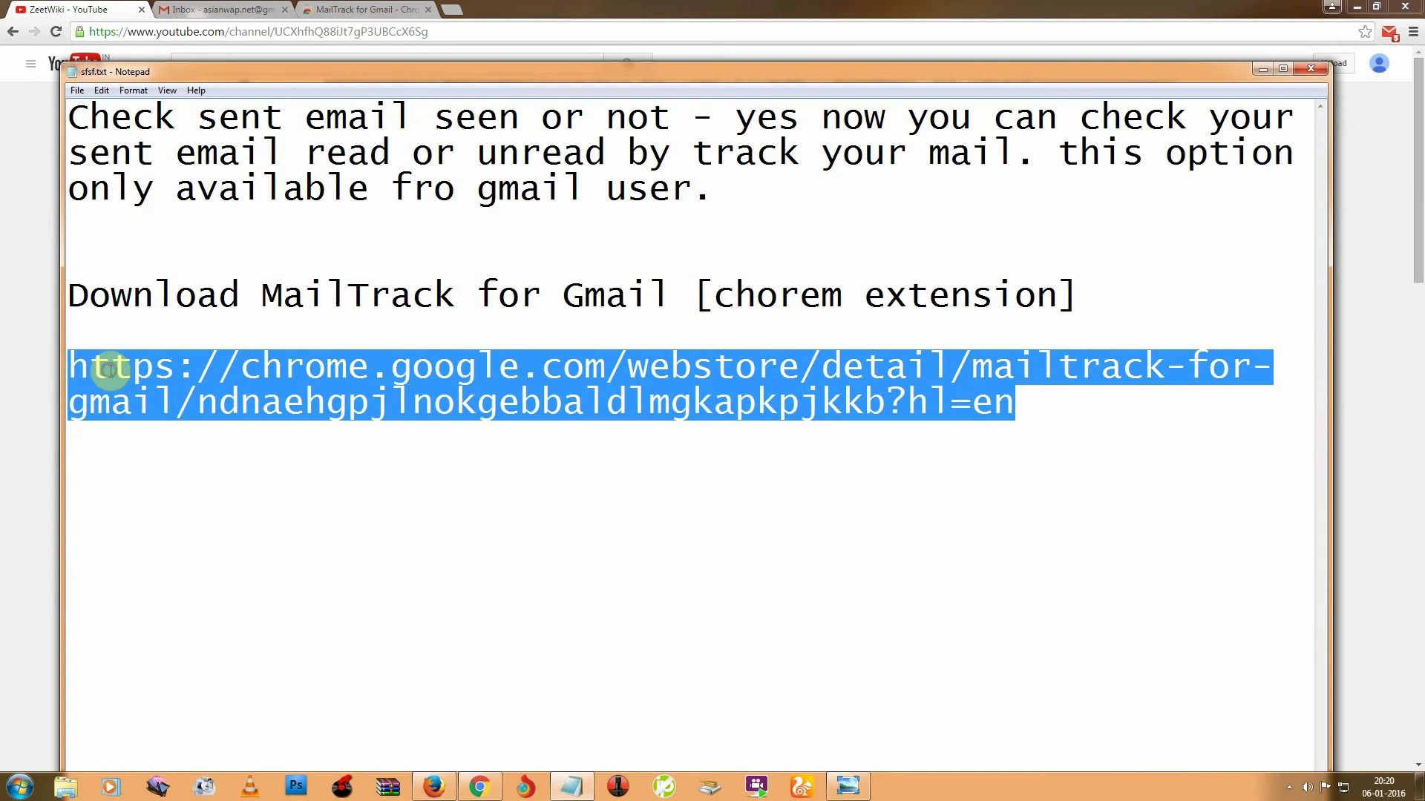
pyautogui.rightClick(109, 373)
pyautogui.click(178, 423)
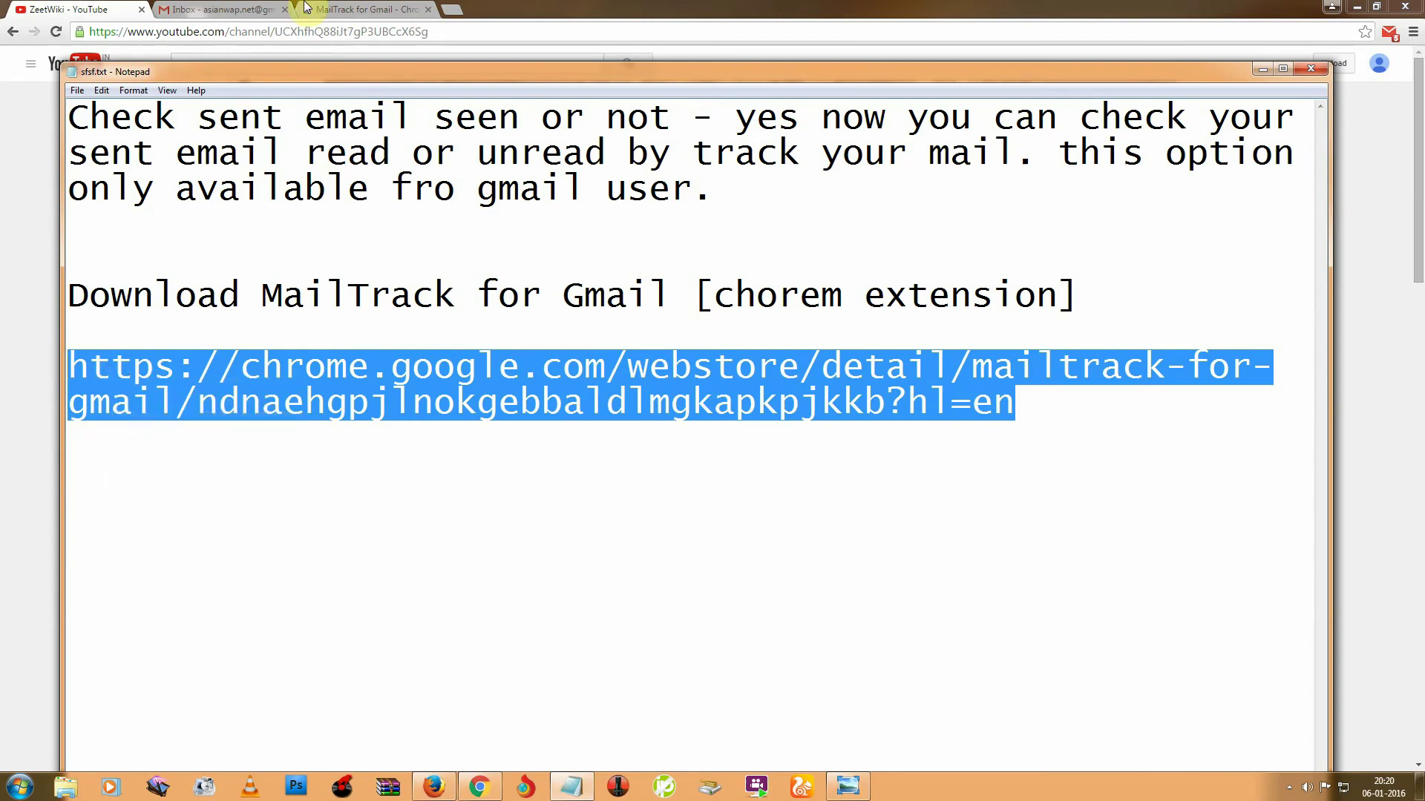
# Install the MailTrack for Gmail extension into Chrome from its Web Store page
pyautogui.click(338, 10)
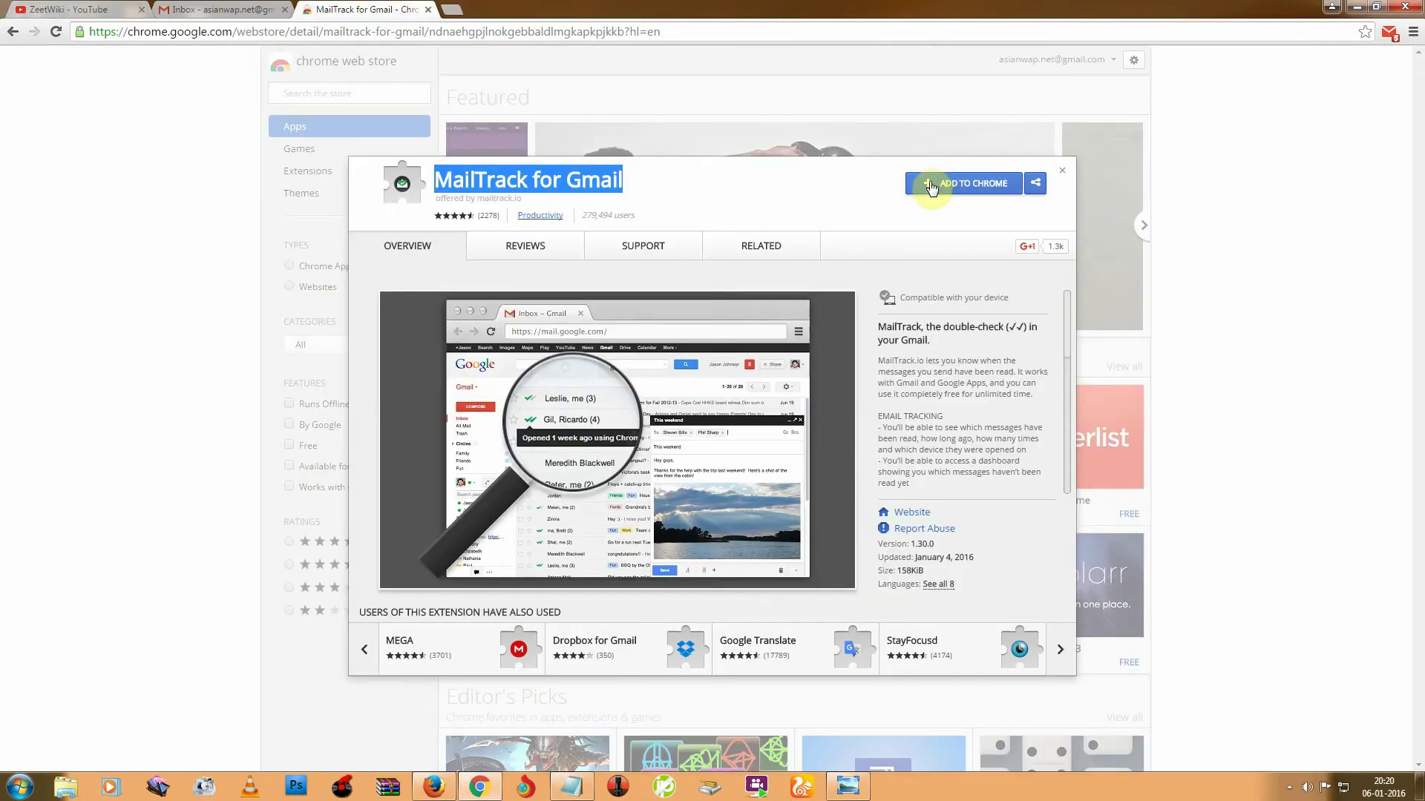
pyautogui.click(963, 185)
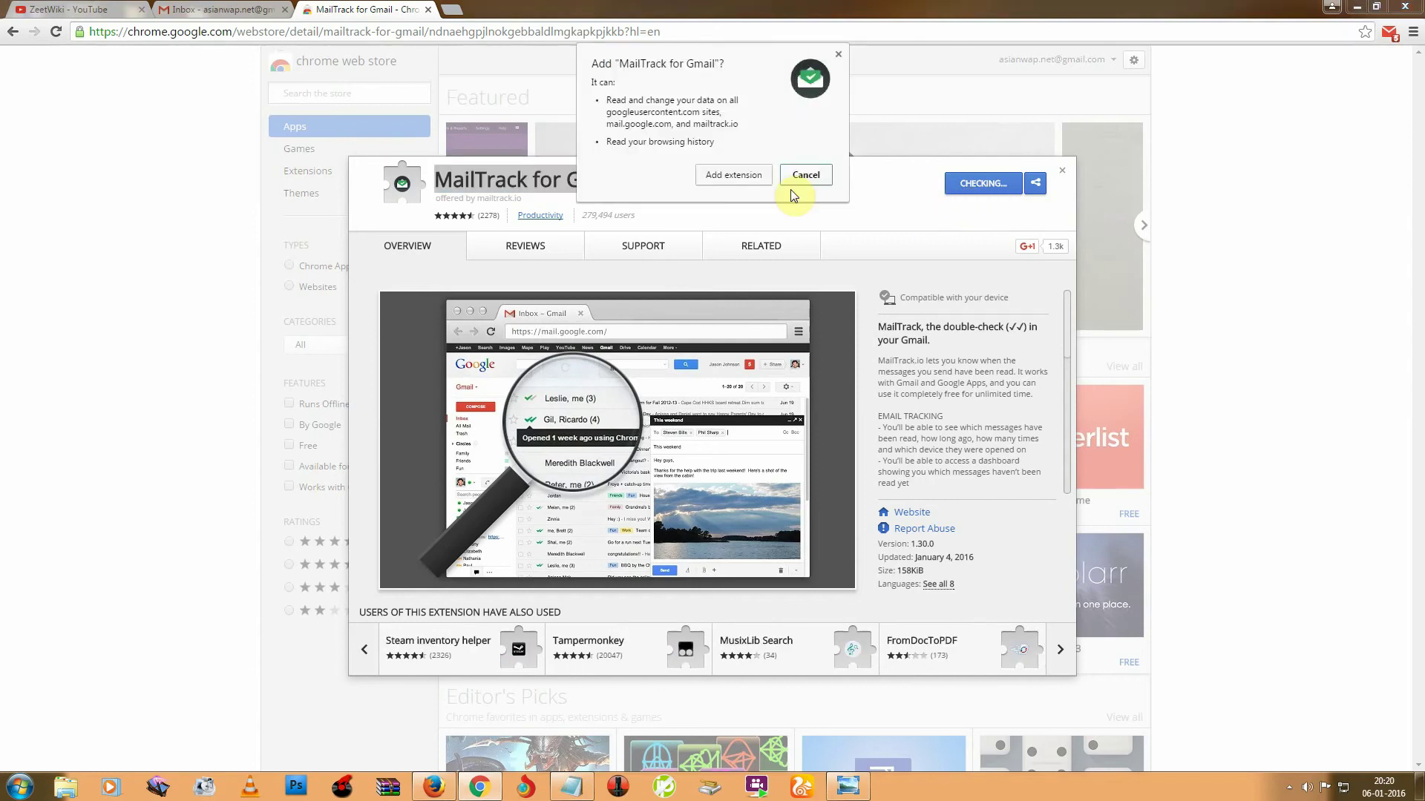
pyautogui.click(724, 176)
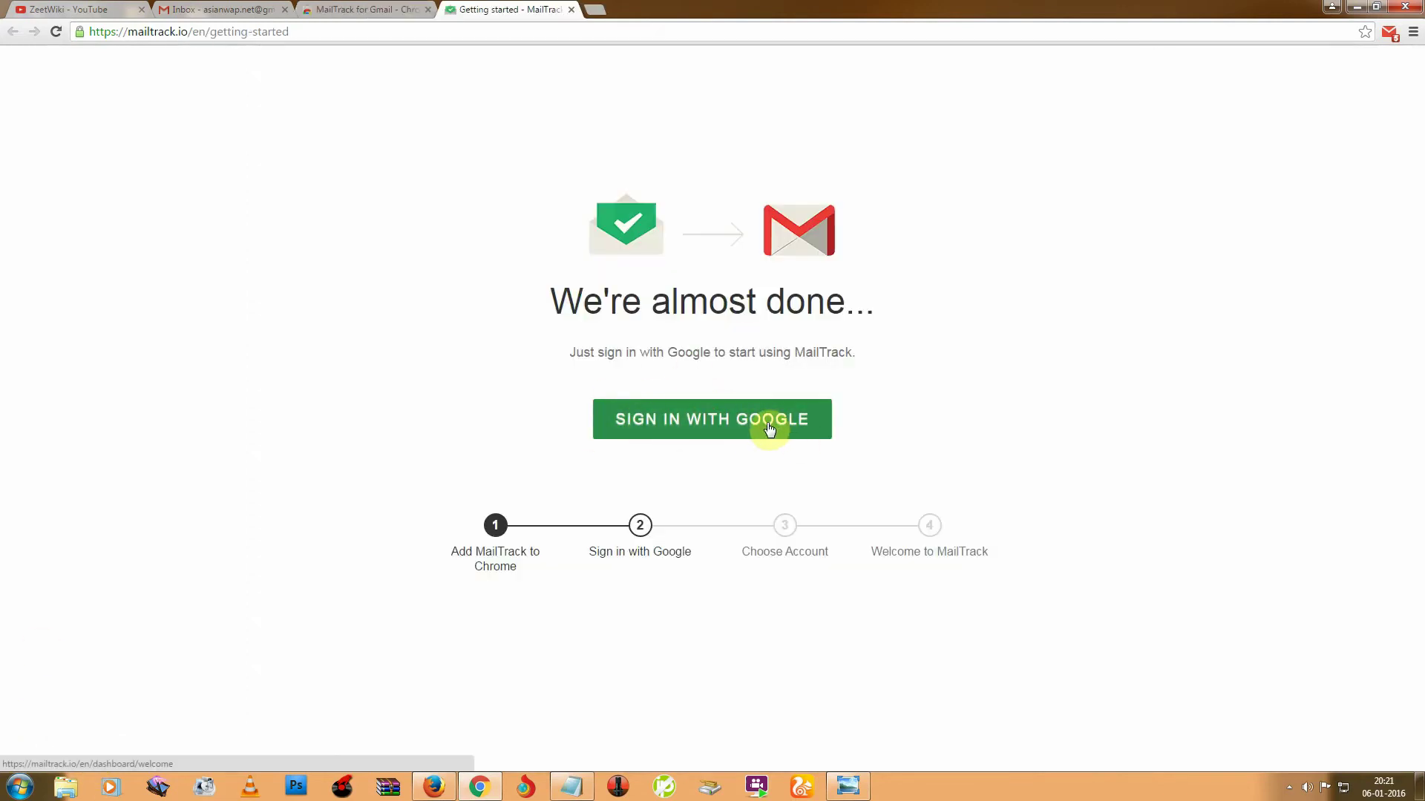
# Sign in to MailTrack with Google, allow mail access, and choose the free Basic plan
pyautogui.click(714, 423)
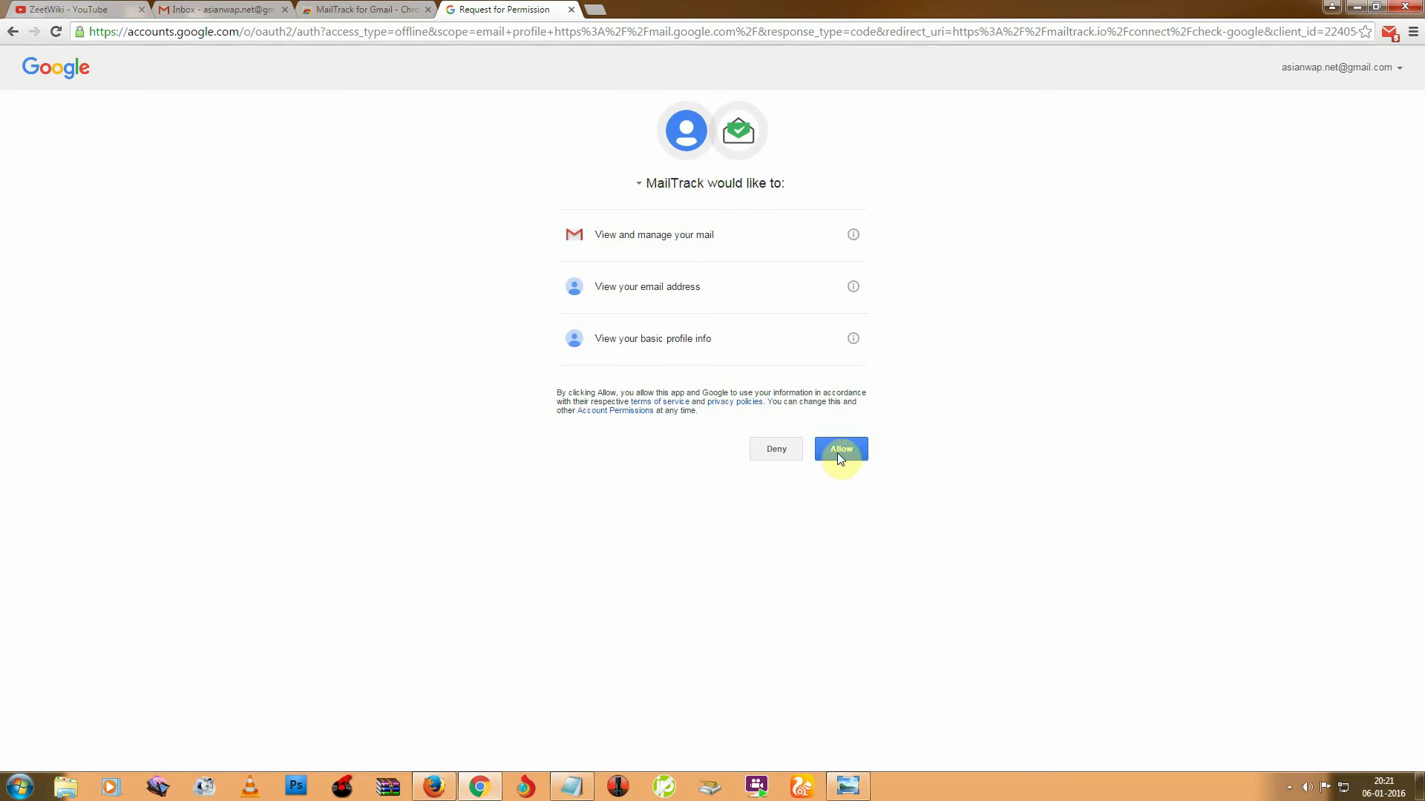
pyautogui.click(839, 454)
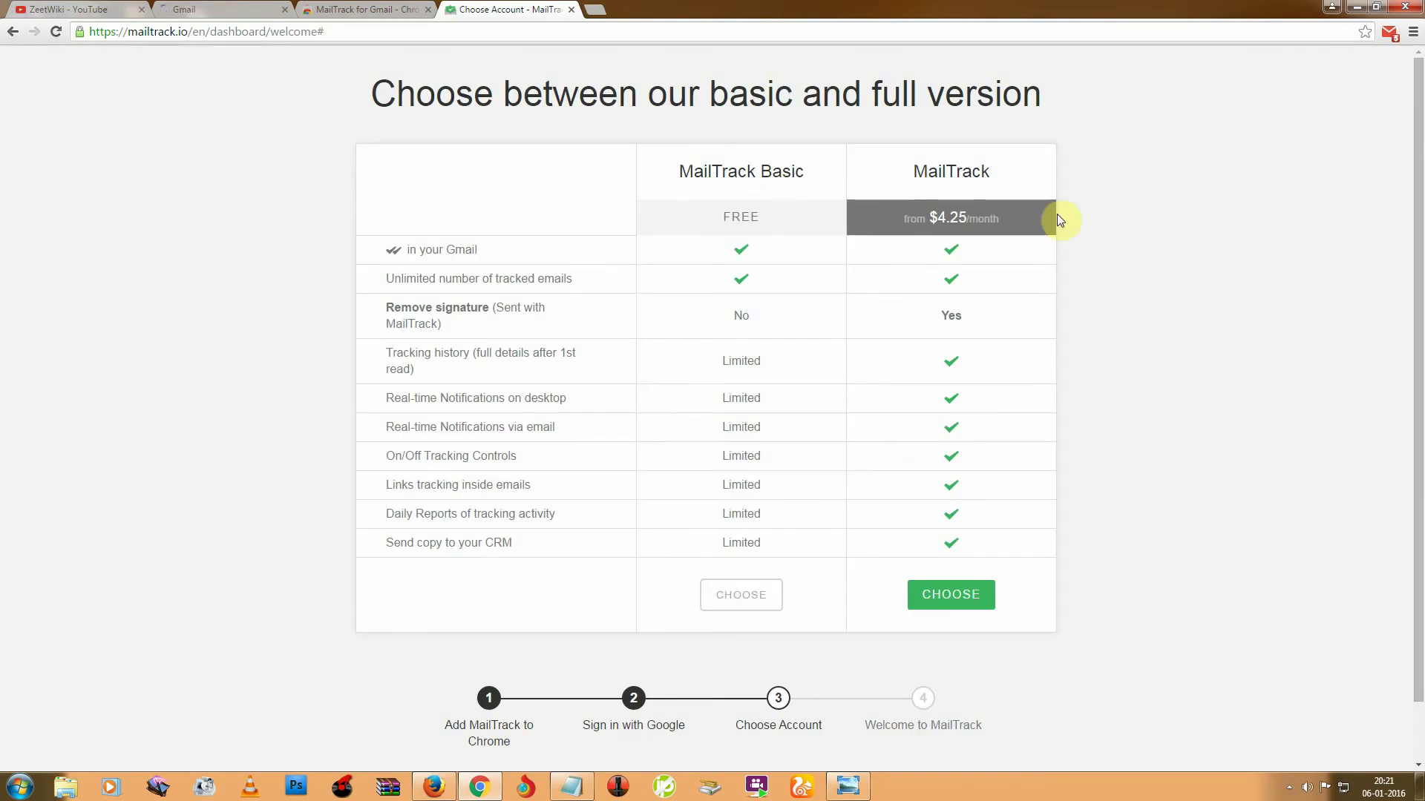
pyautogui.doubleClick(739, 216)
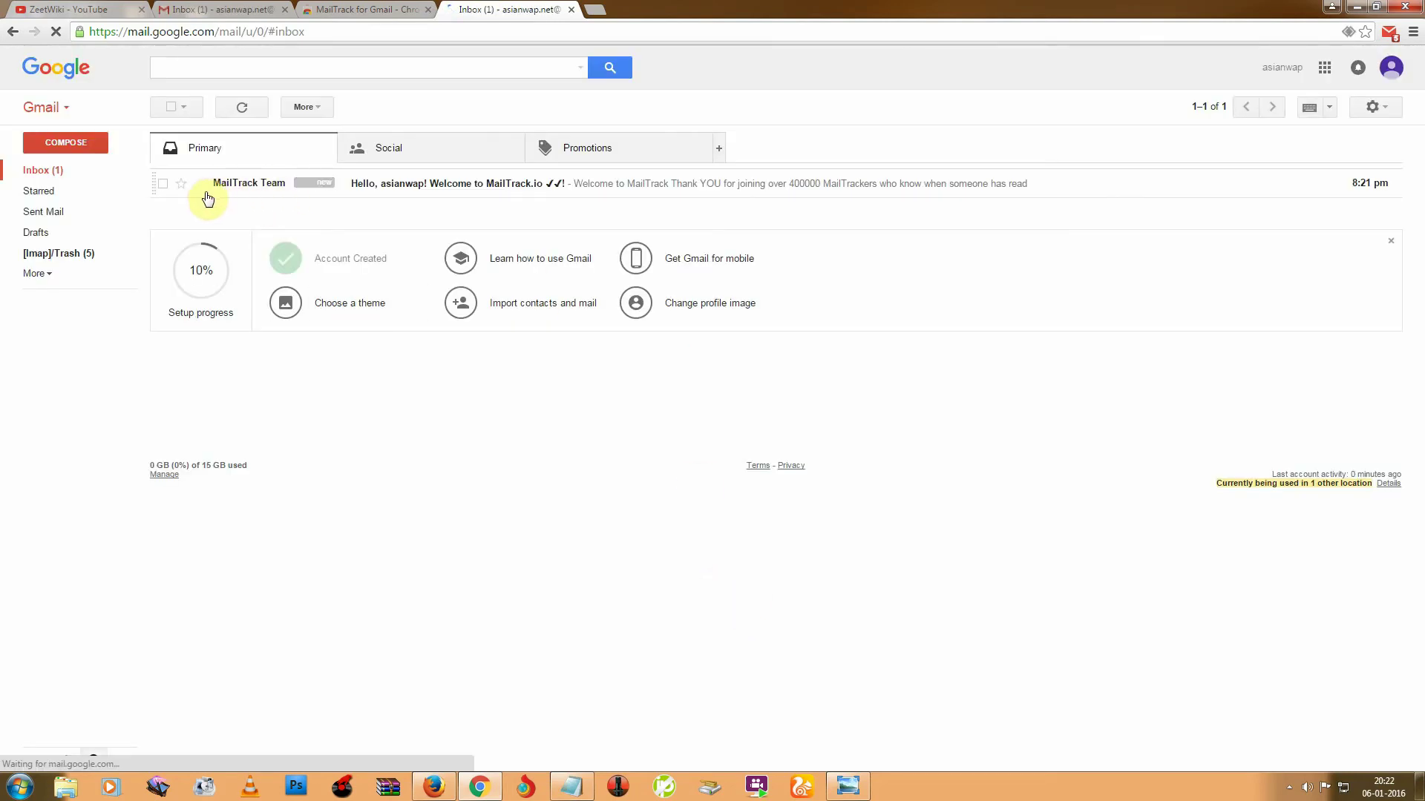
# Read through the MailTrack welcome email and approve MailTrack's updated permissions
pyautogui.click(404, 187)
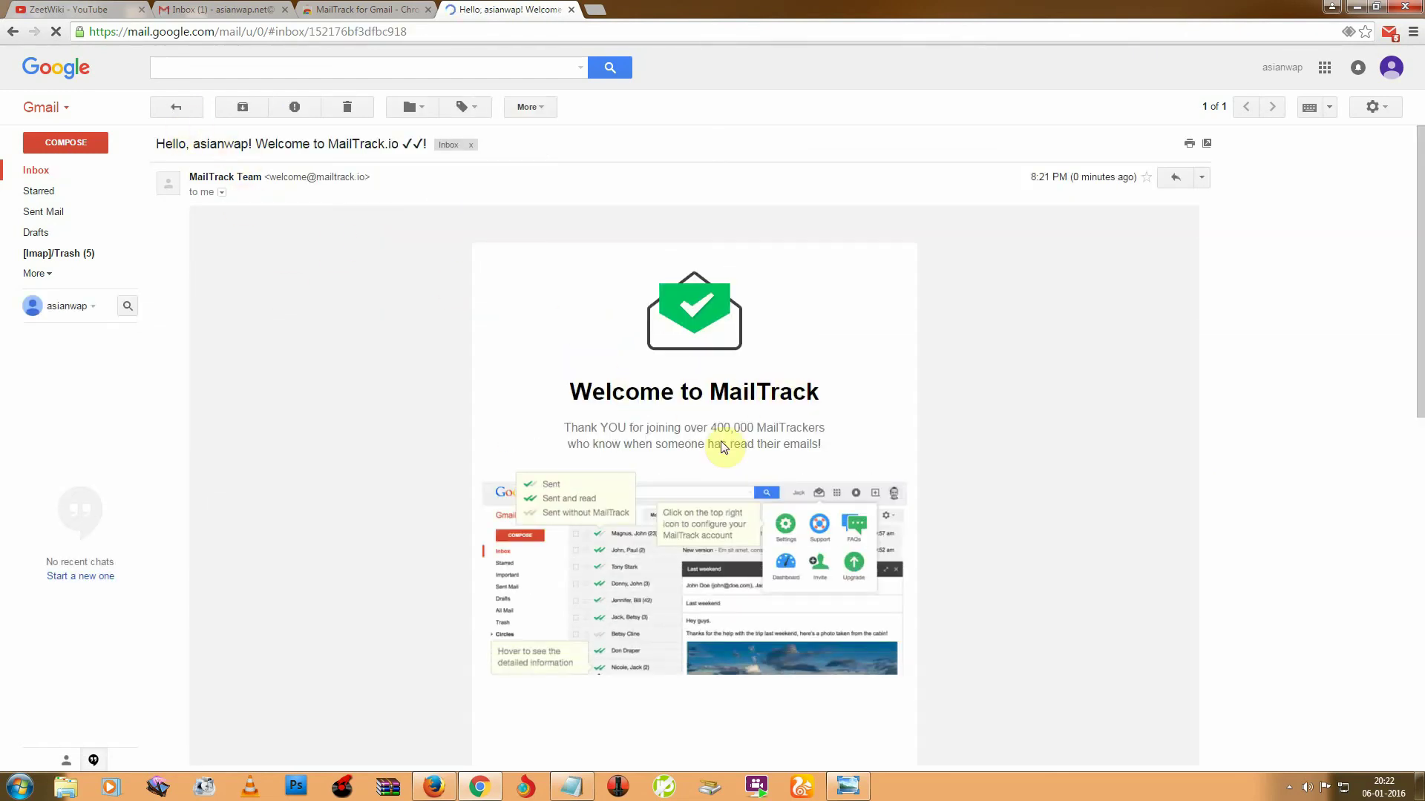
pyautogui.scroll(-5, 669, 460)
pyautogui.scroll(5, 668, 460)
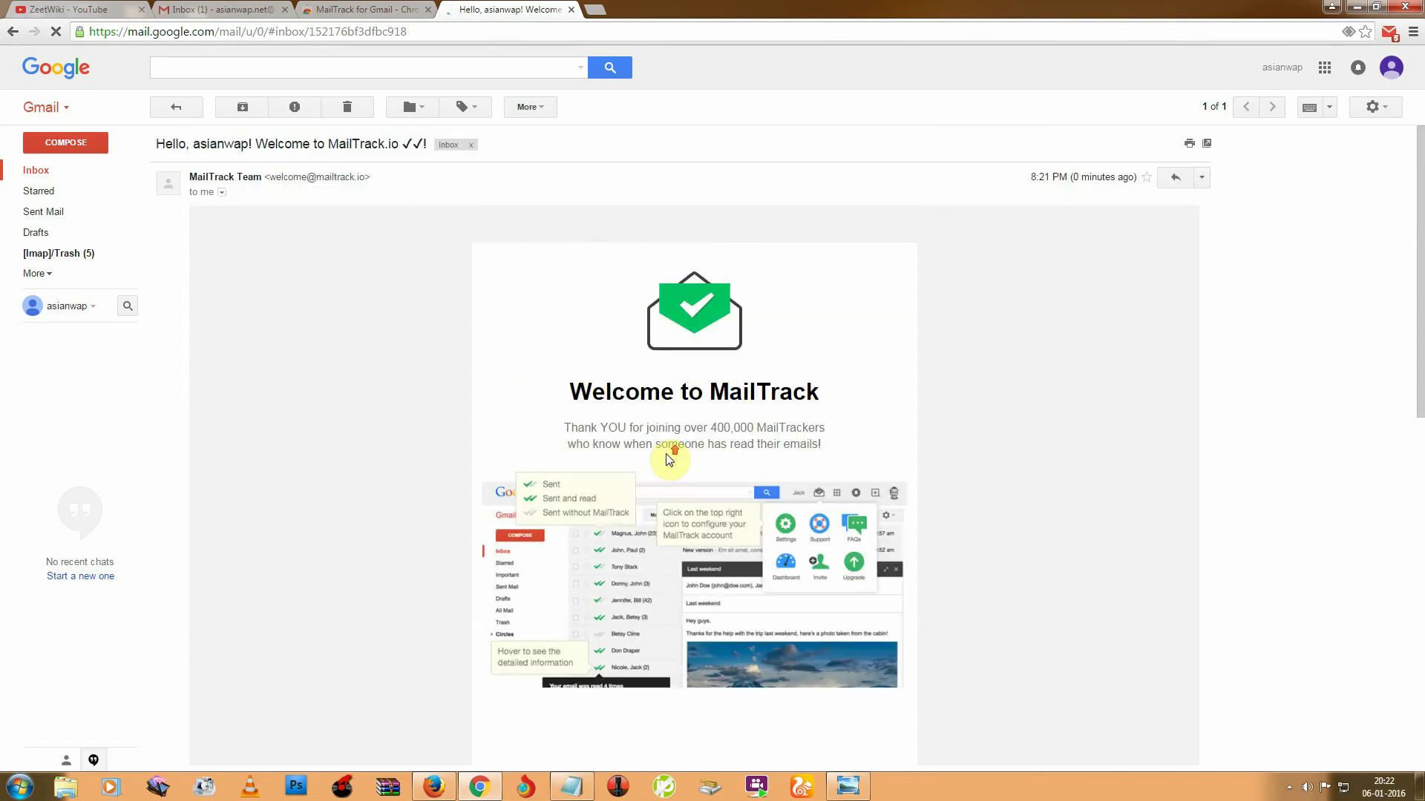
pyautogui.scroll(-5, 668, 460)
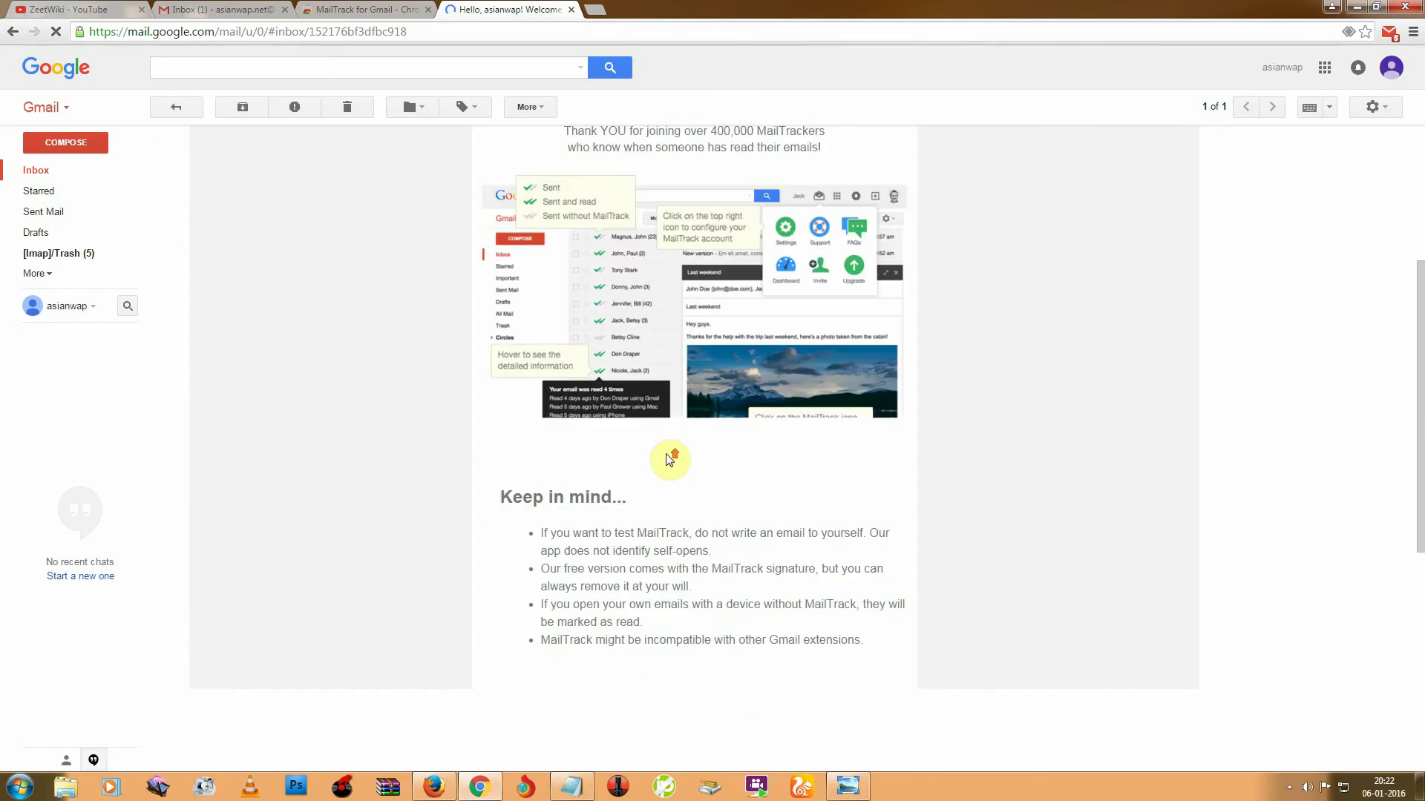
pyautogui.scroll(3, 668, 460)
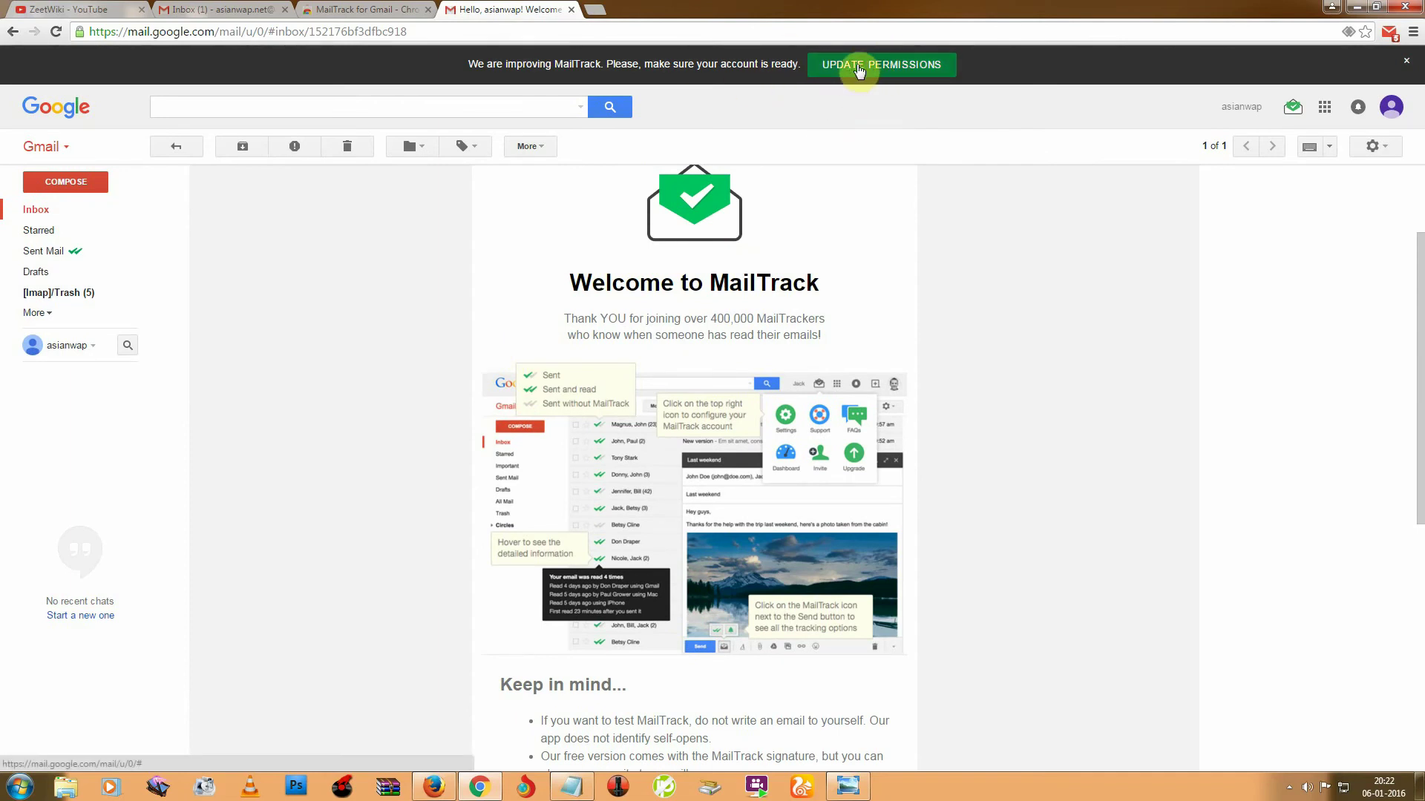
pyautogui.click(891, 65)
pyautogui.click(750, 163)
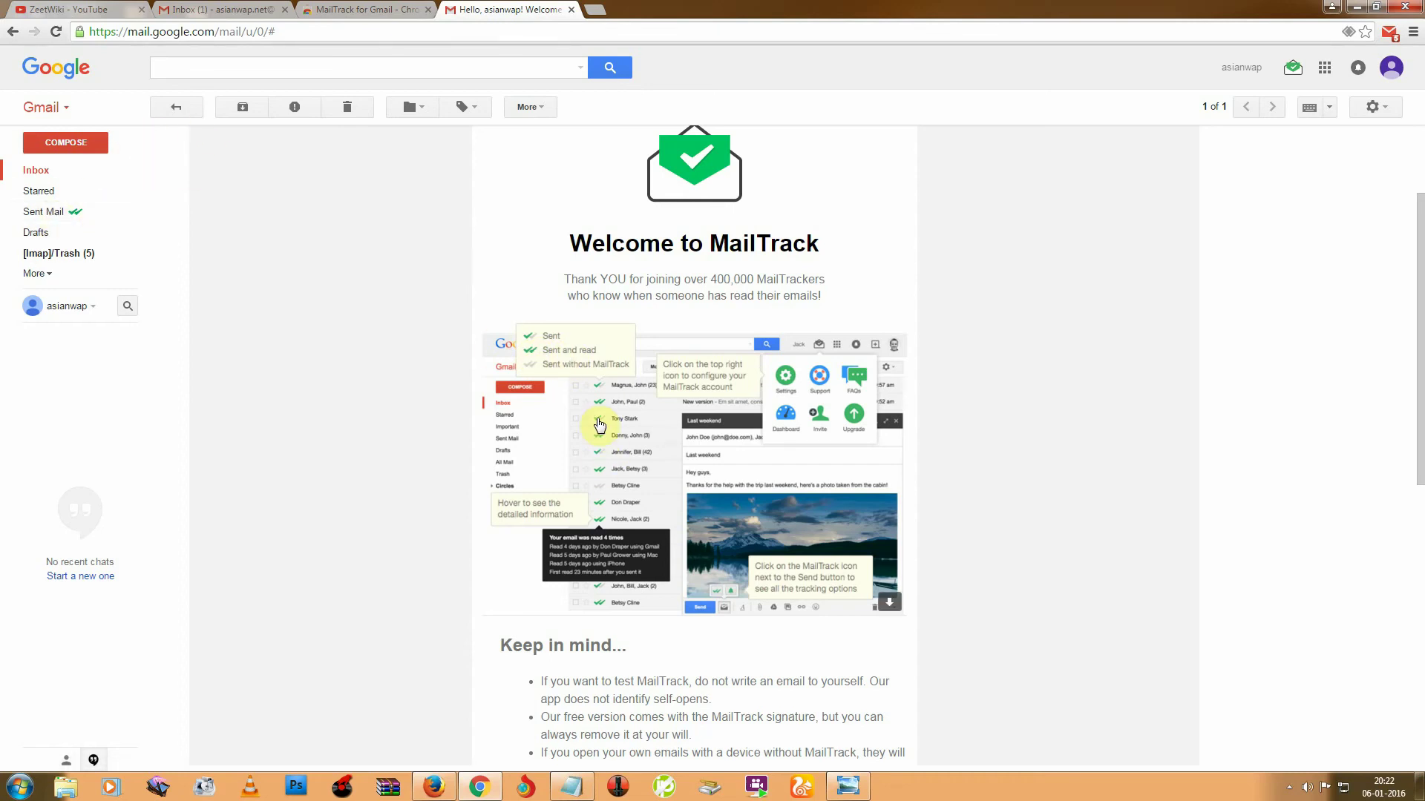
# Start a new email to the recipient, correcting the address's mistyped 'cpm' ending to 'com'
pyautogui.click(176, 108)
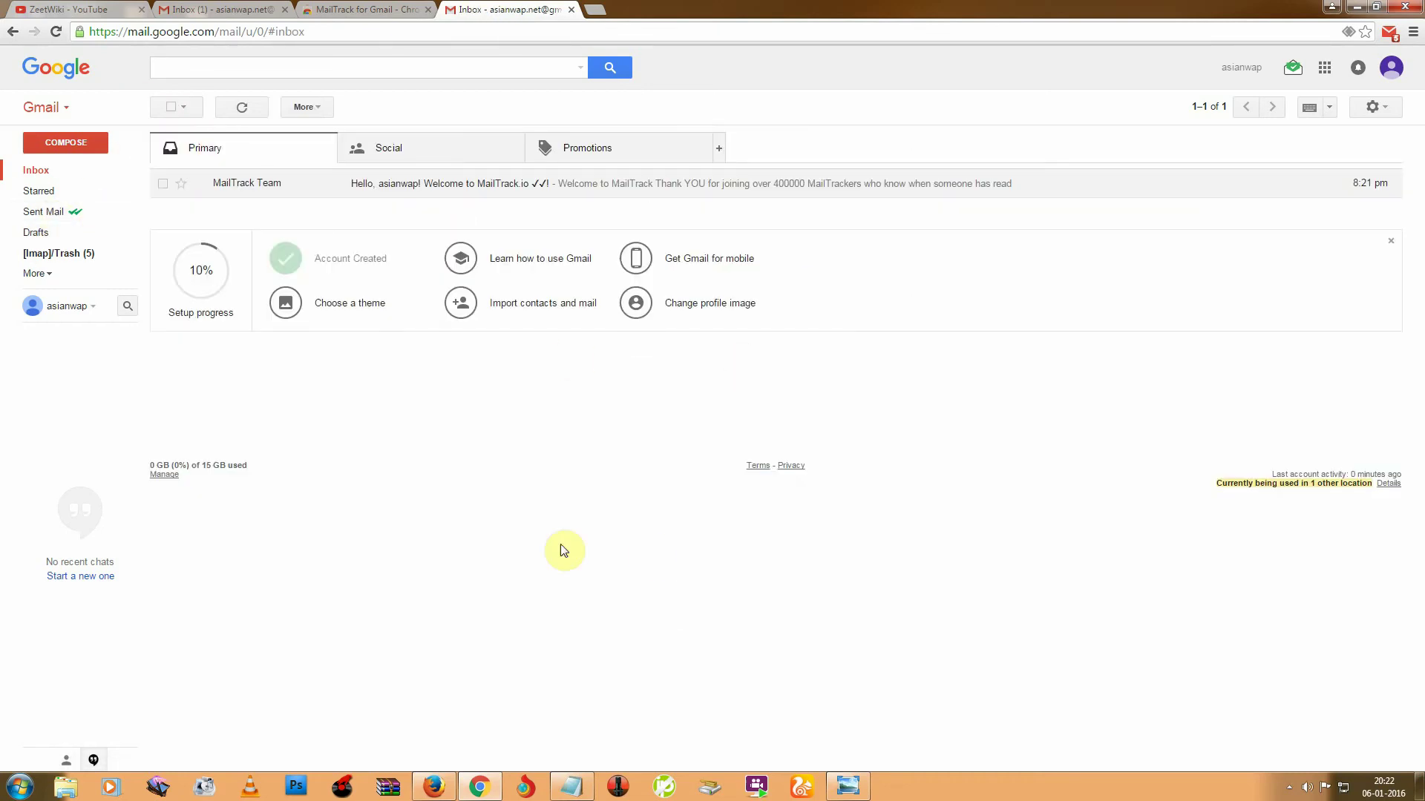
pyautogui.click(62, 142)
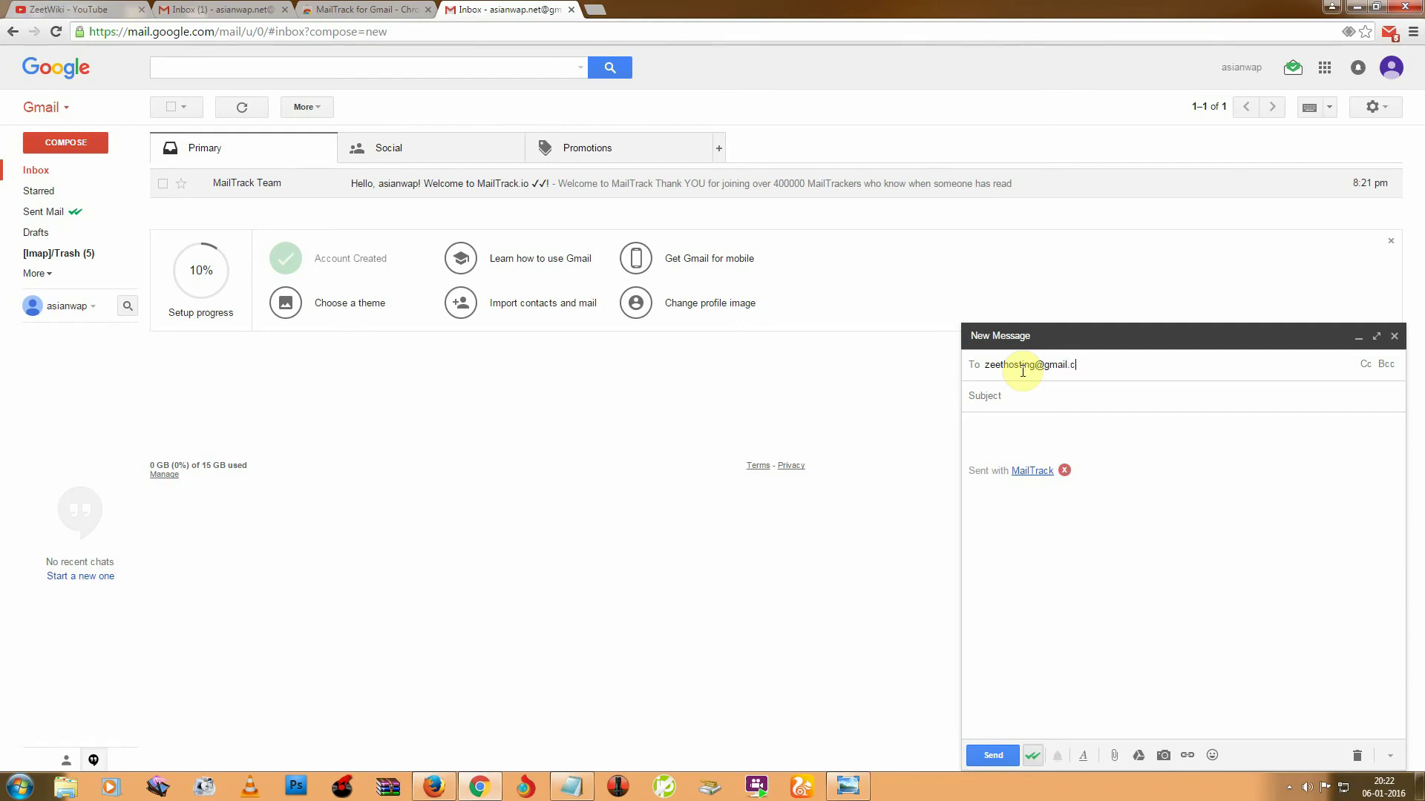
pyautogui.write('pm')
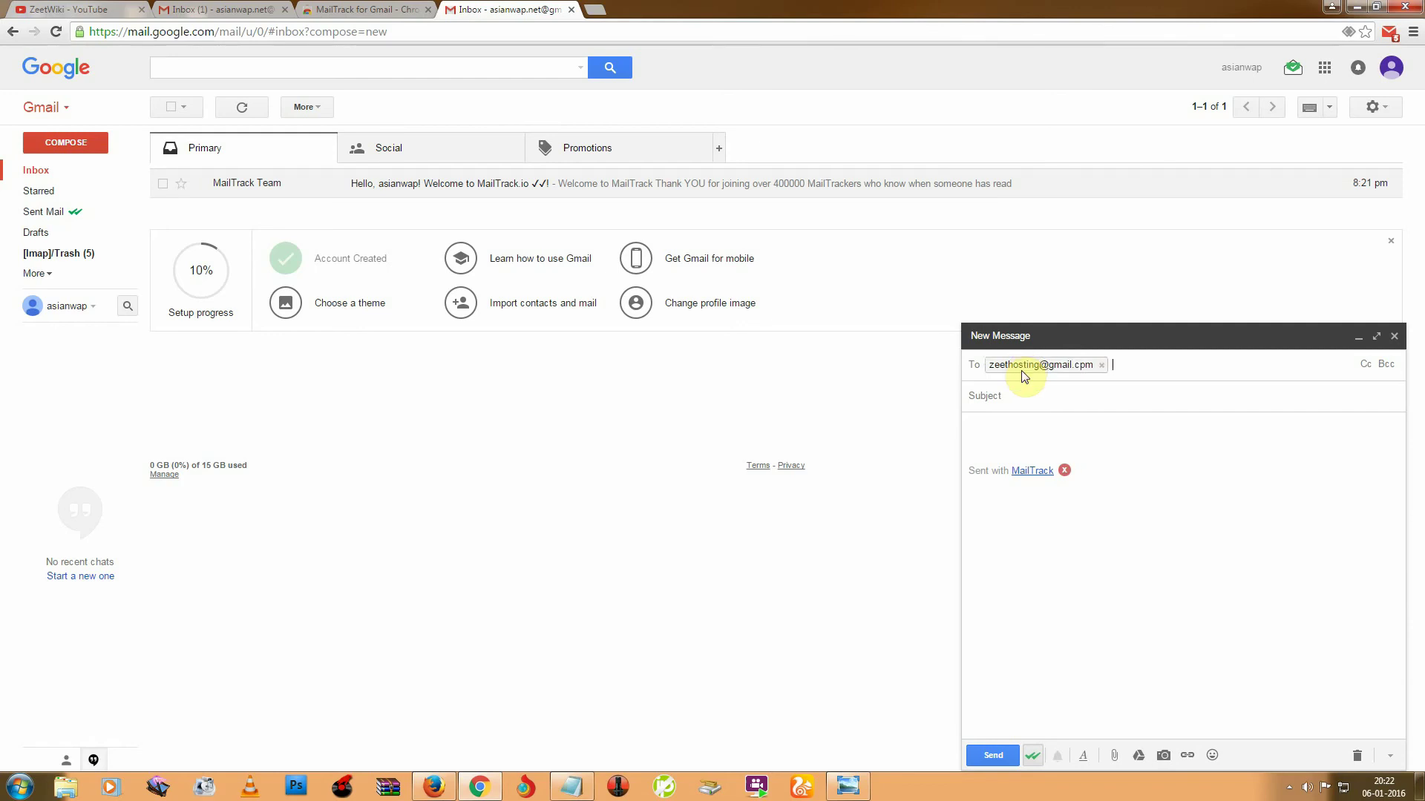
pyautogui.click(1041, 317)
pyautogui.doubleClick(1082, 361)
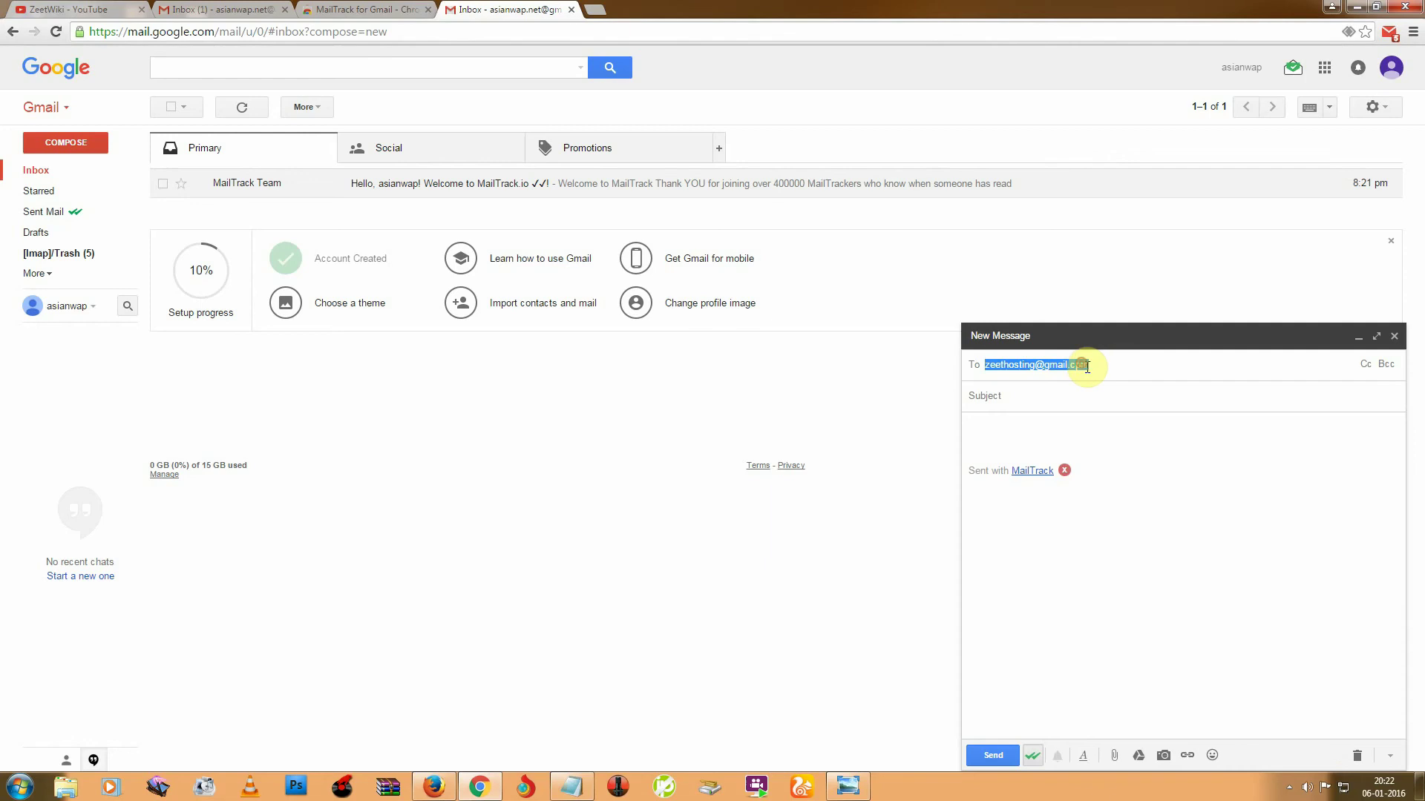
pyautogui.moveTo(1071, 364); pyautogui.dragTo(1093, 381)
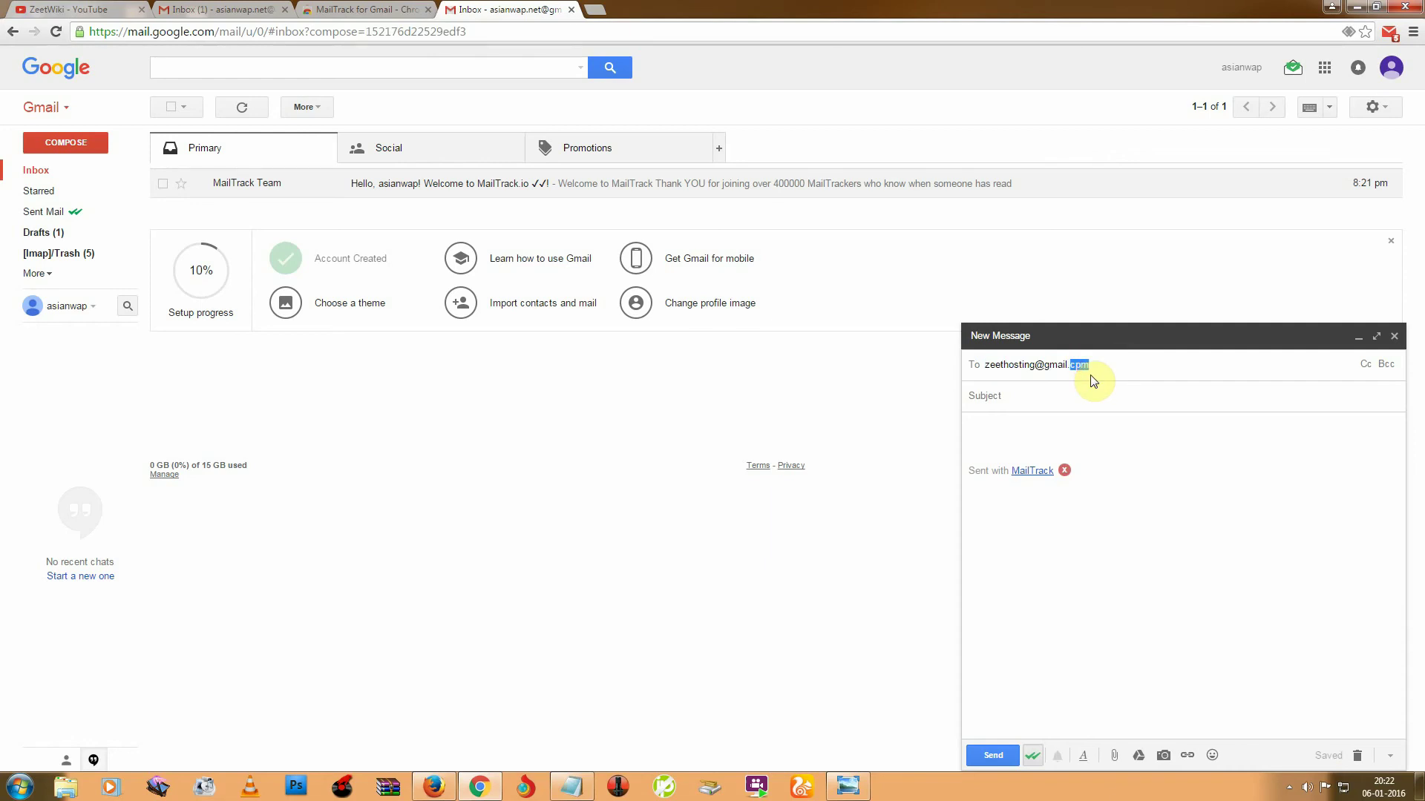
pyautogui.write('com')
# Send it with subject 'test' and body 'zeetwiki', without the MailTrack signature
pyautogui.click(1046, 403)
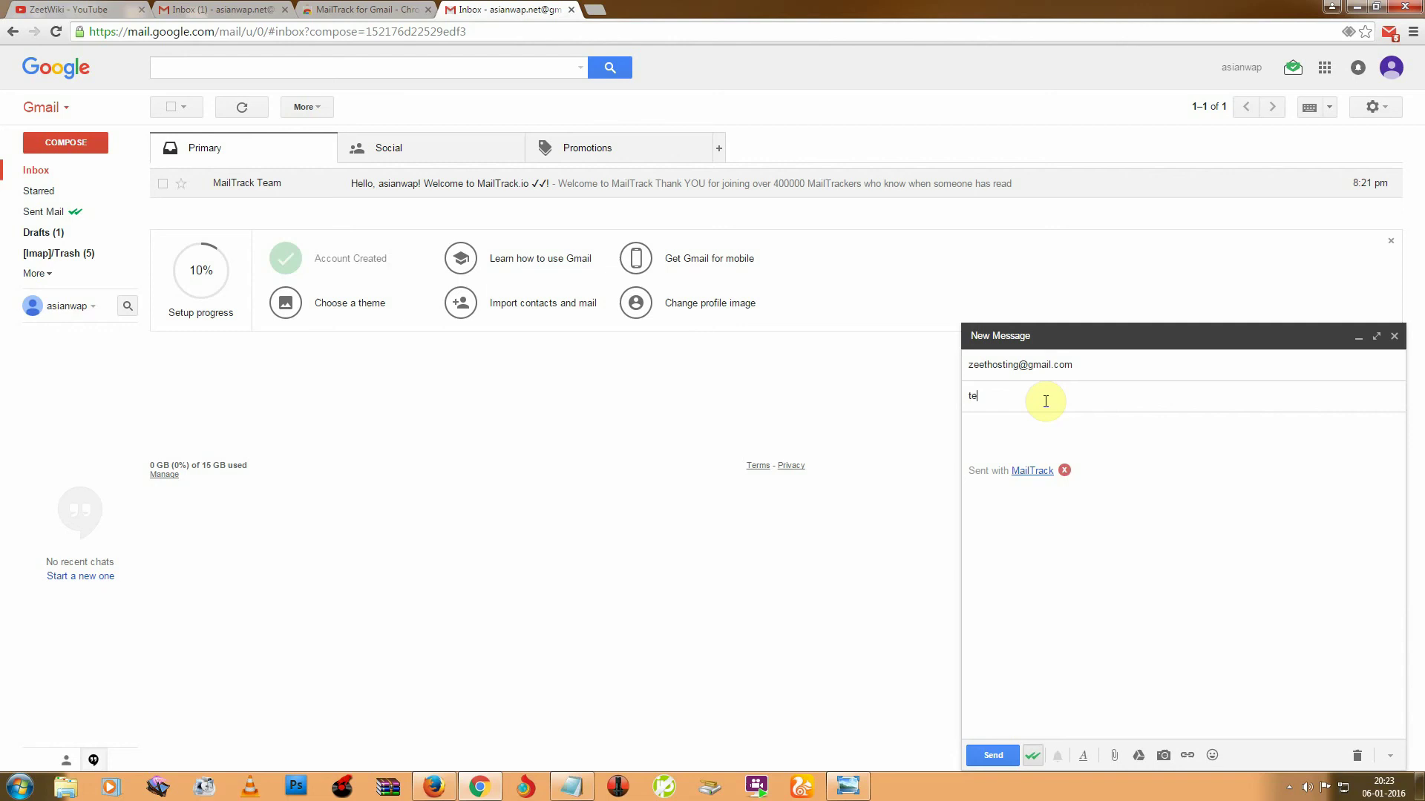
pyautogui.press('Tab')
pyautogui.click(1064, 471)
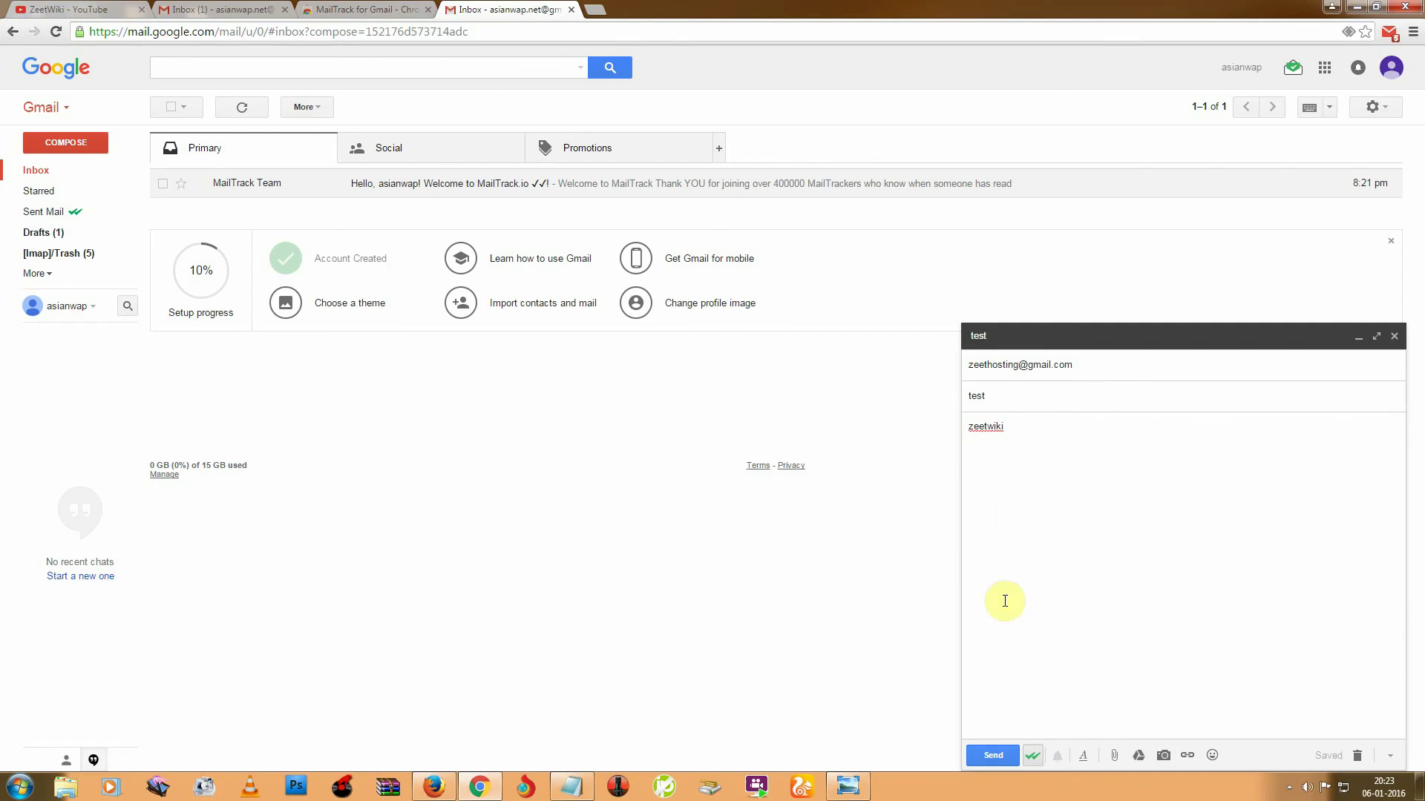
pyautogui.click(995, 757)
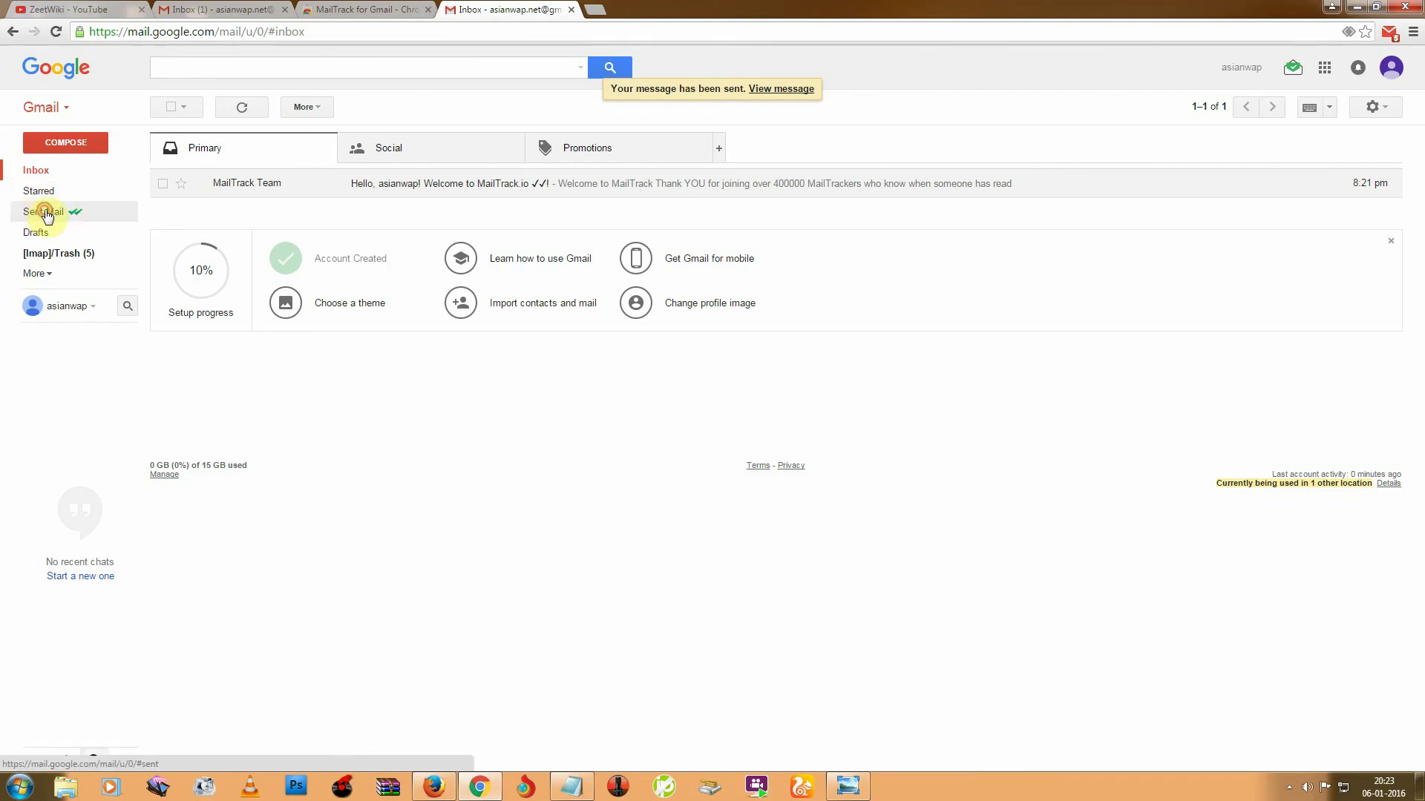
# View the test email in Sent Mail and check its single green check mark
pyautogui.click(47, 215)
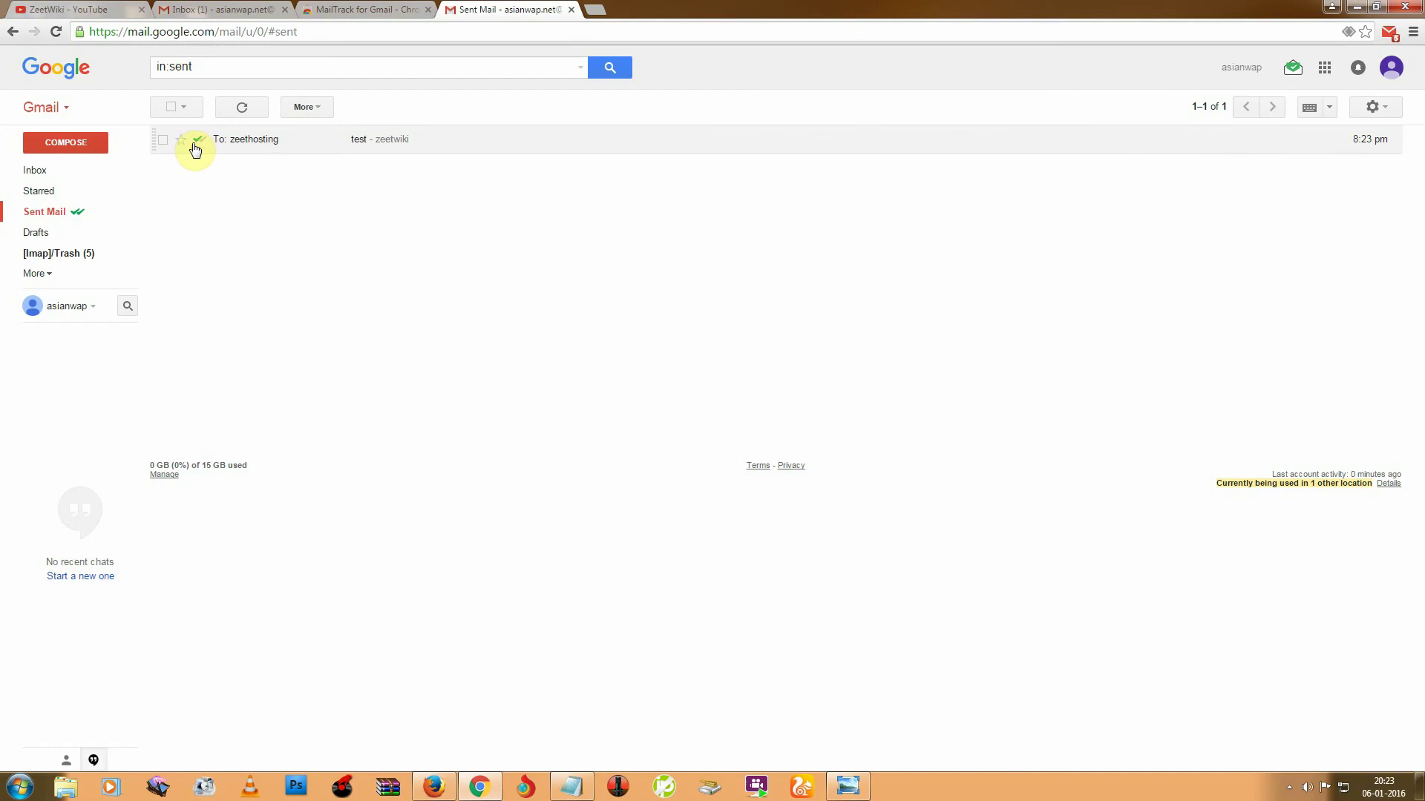
pyautogui.moveTo(200, 147)
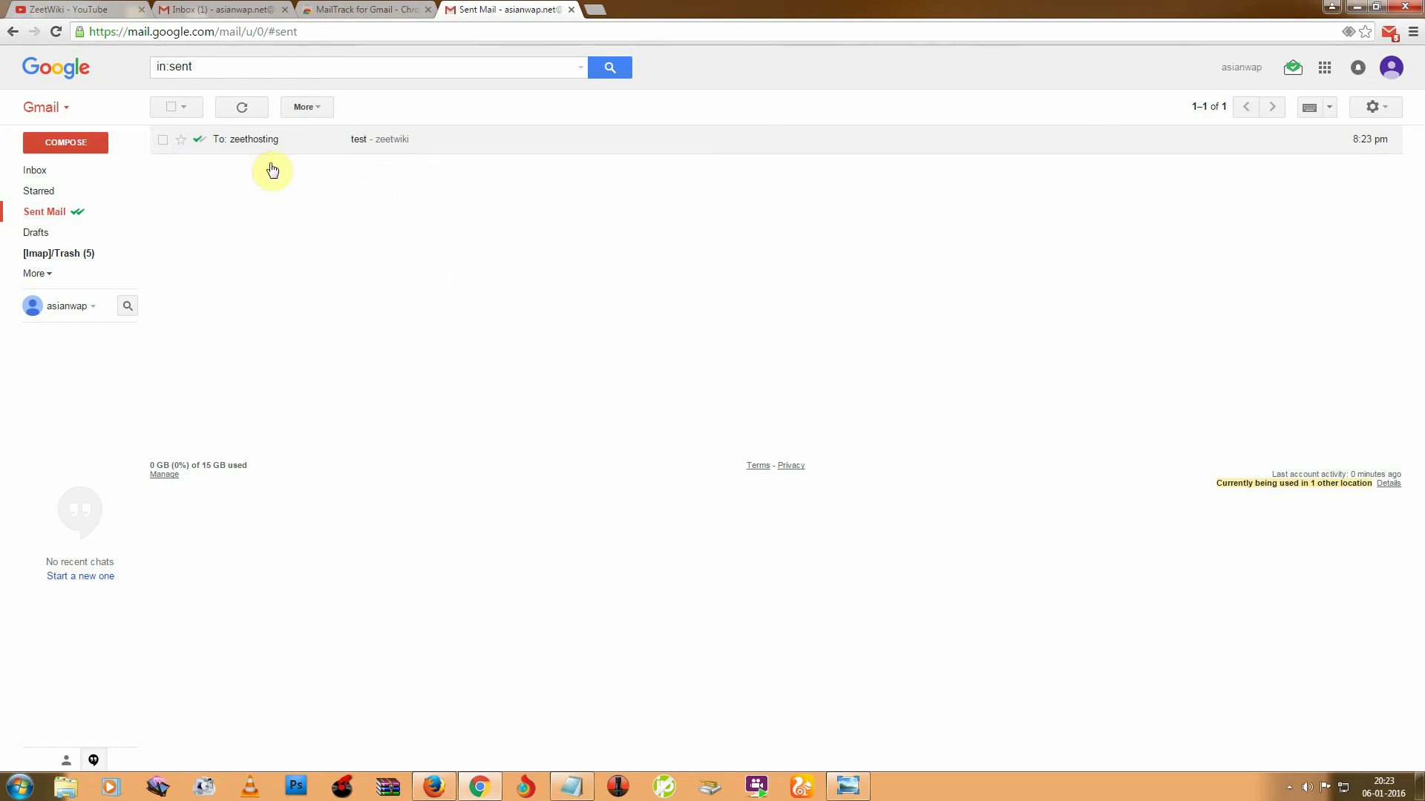
# Open the test email in the recipient's Firefox inbox so it registers as read
pyautogui.click(435, 788)
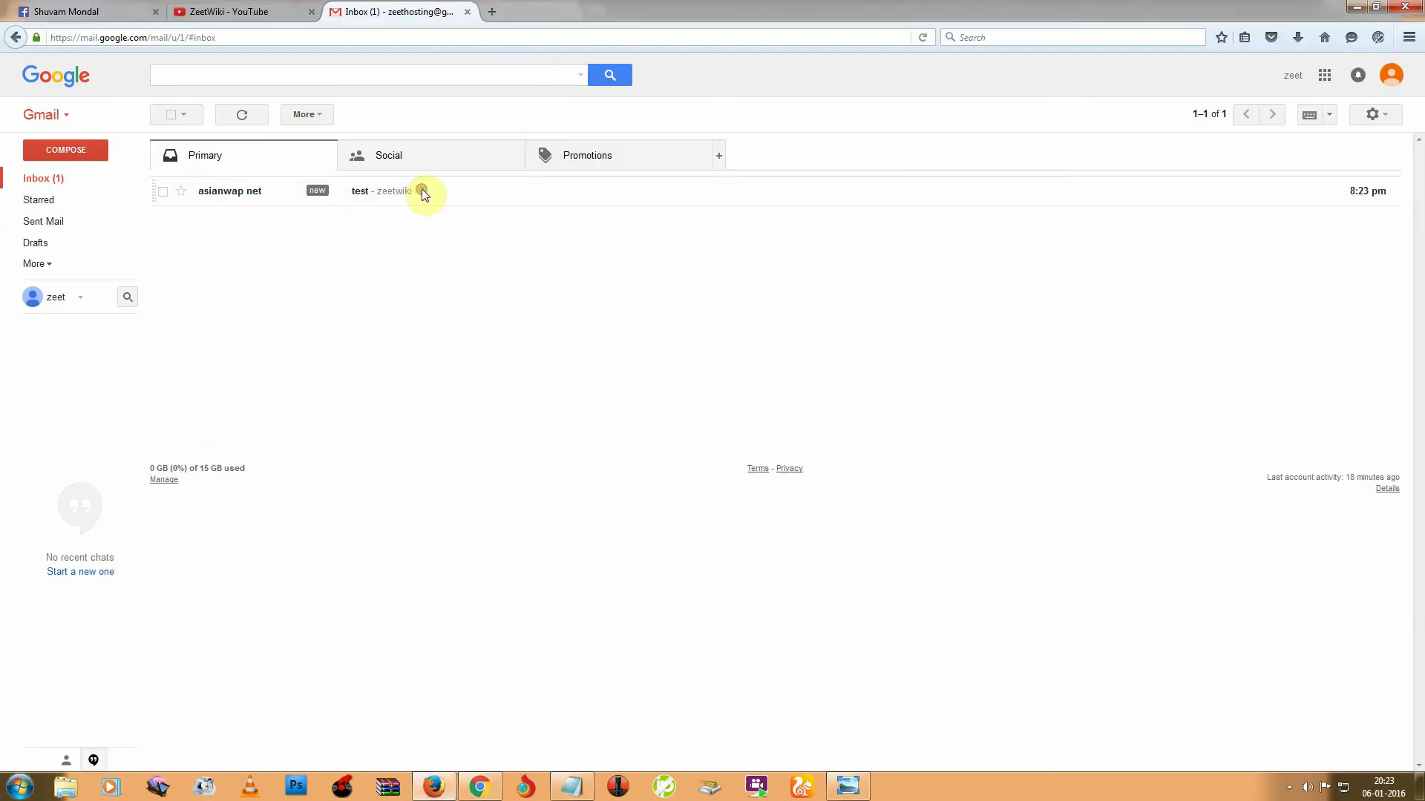
pyautogui.click(422, 191)
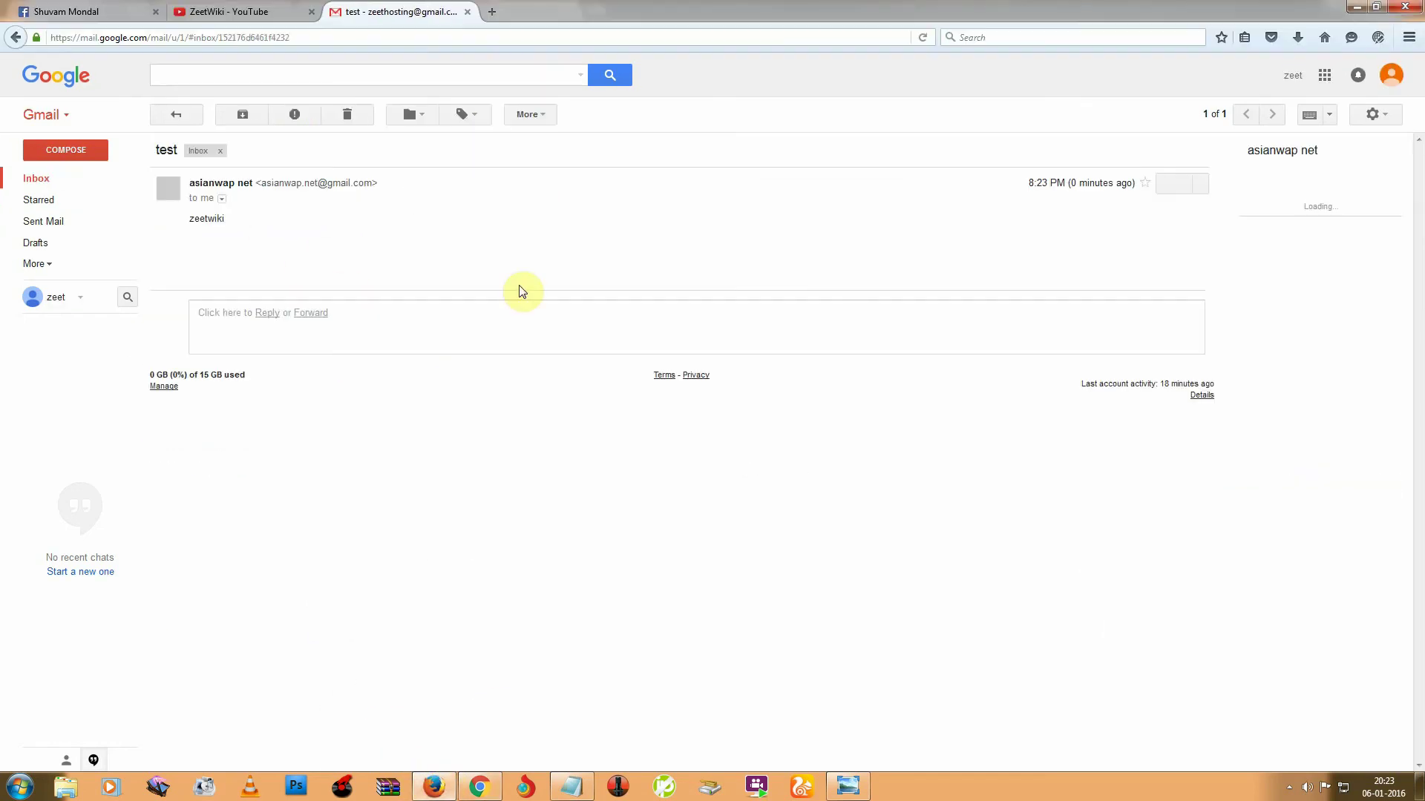
pyautogui.click(1357, 7)
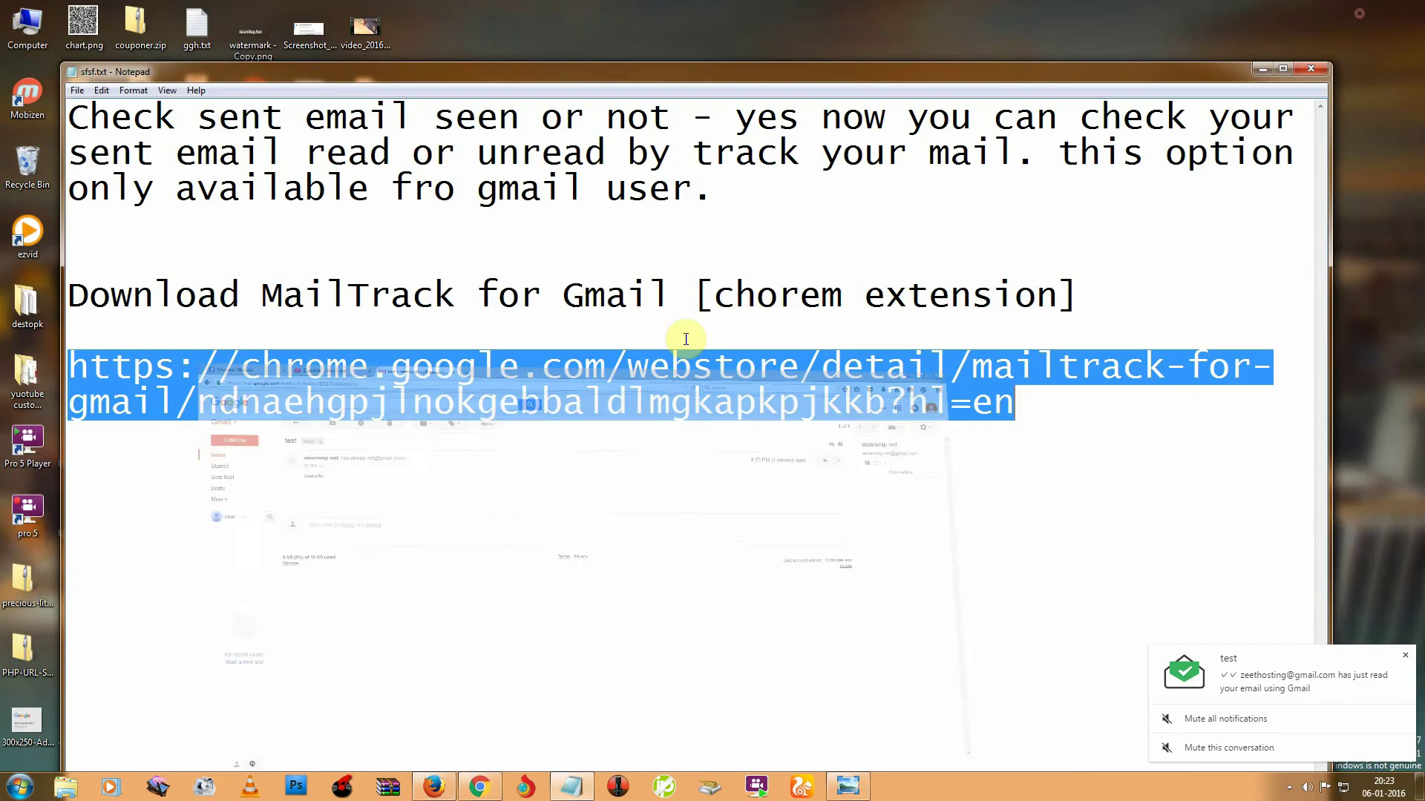
# Confirm the double green check in Chrome's Sent Mail, then switch to the ZeetWiki YouTube channel
pyautogui.click(1267, 70)
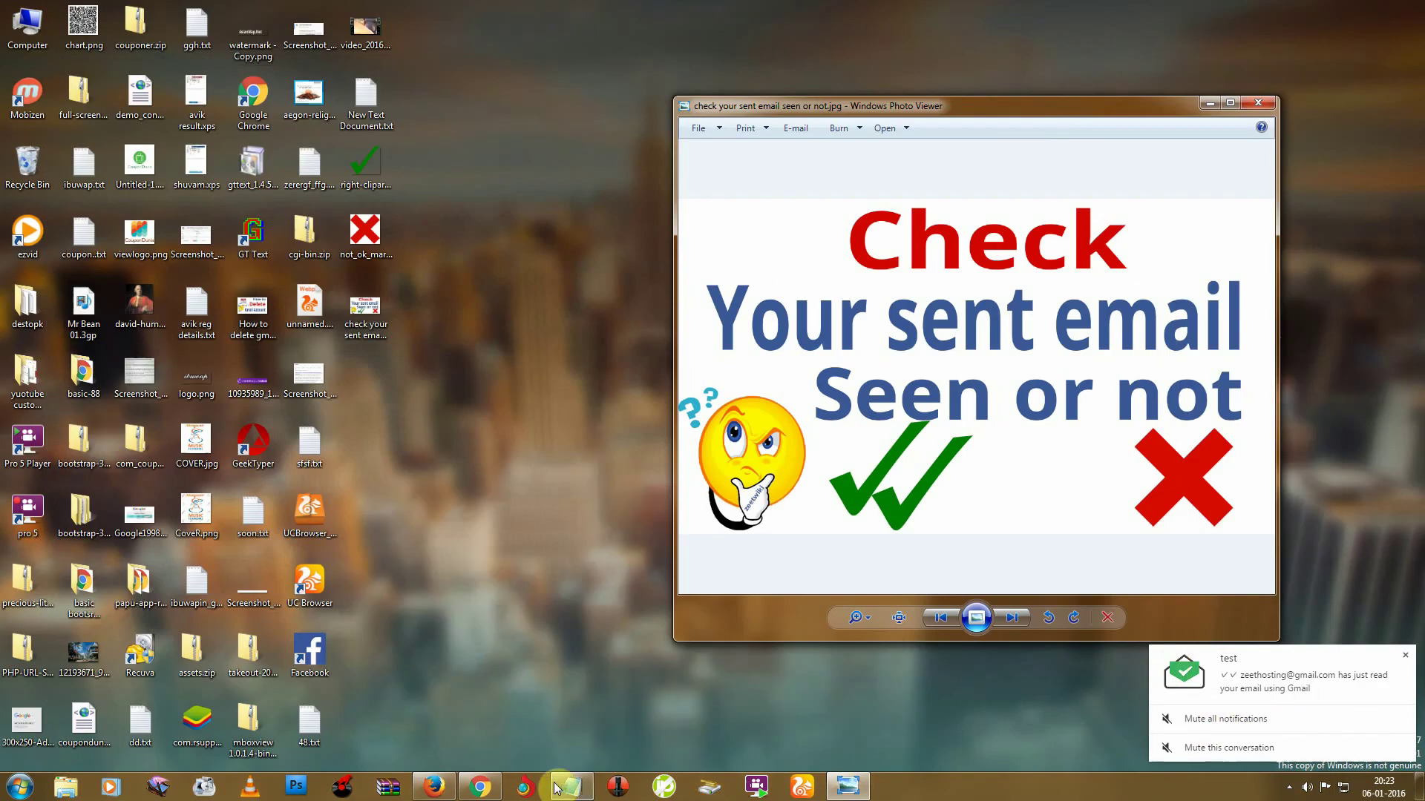
pyautogui.click(479, 787)
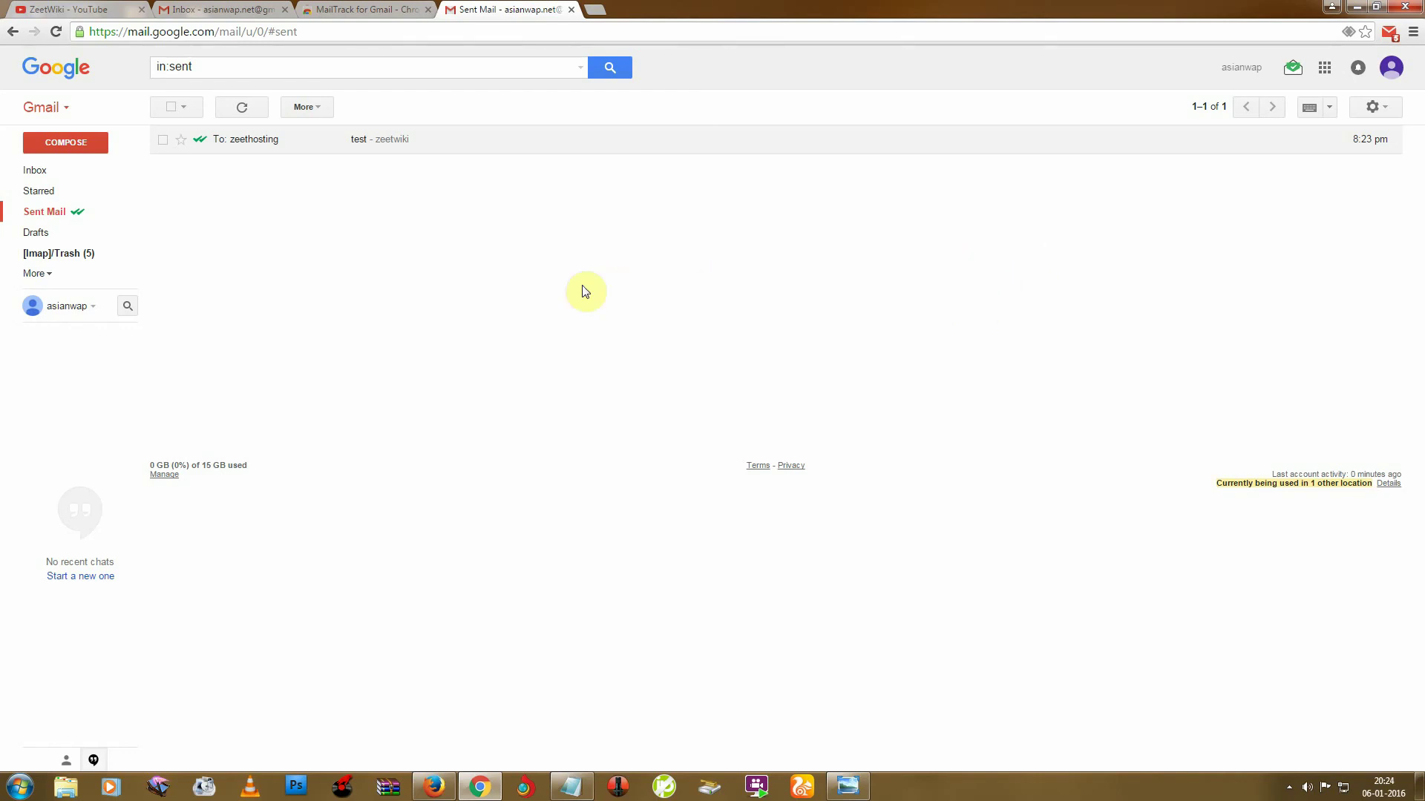
pyautogui.click(51, 9)
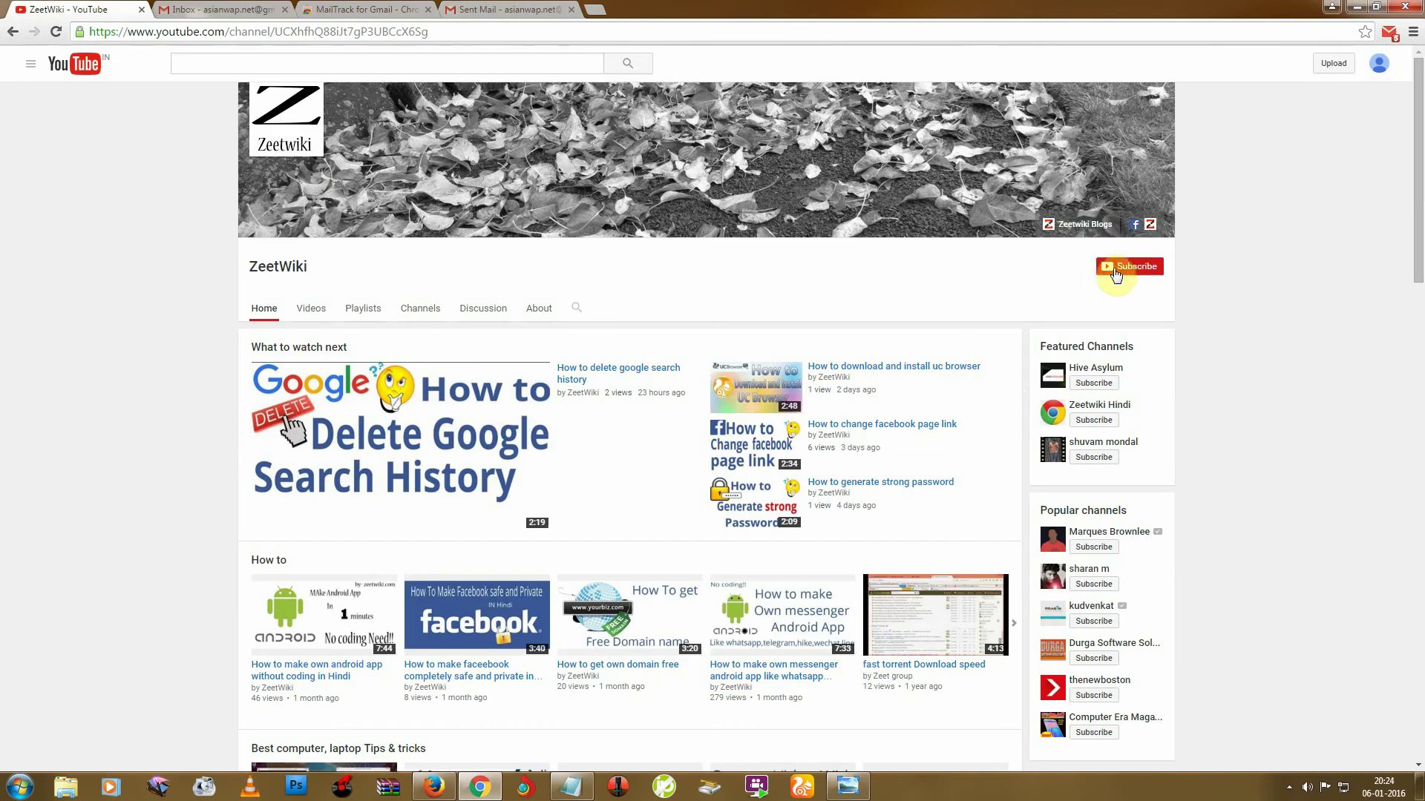